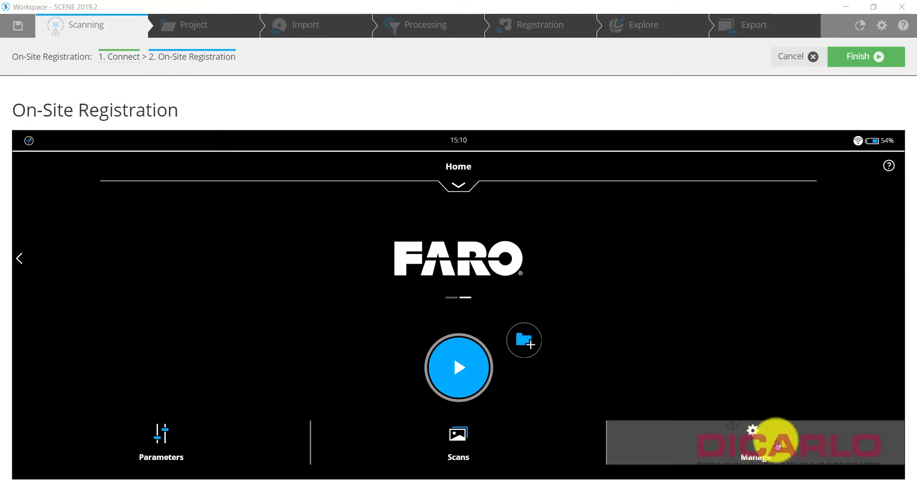
# Duplicate the Default_Project in the scanner's project list.
pyautogui.click(742, 442)
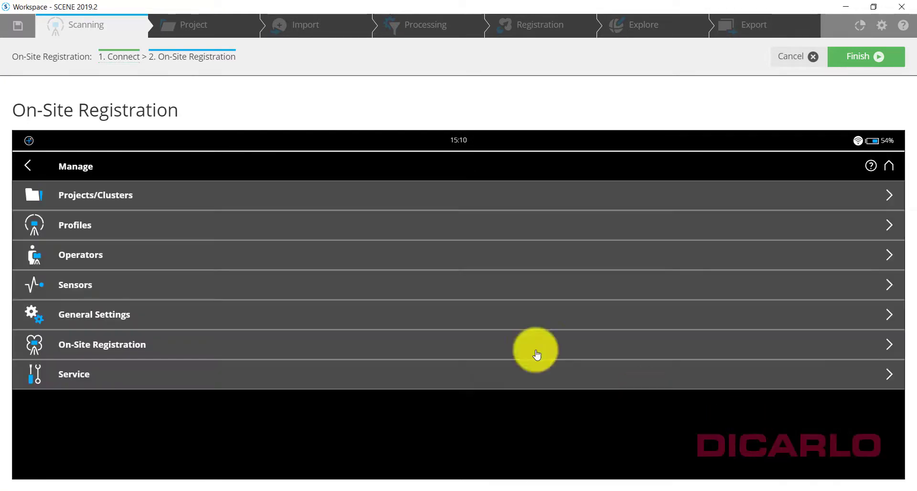
pyautogui.click(125, 192)
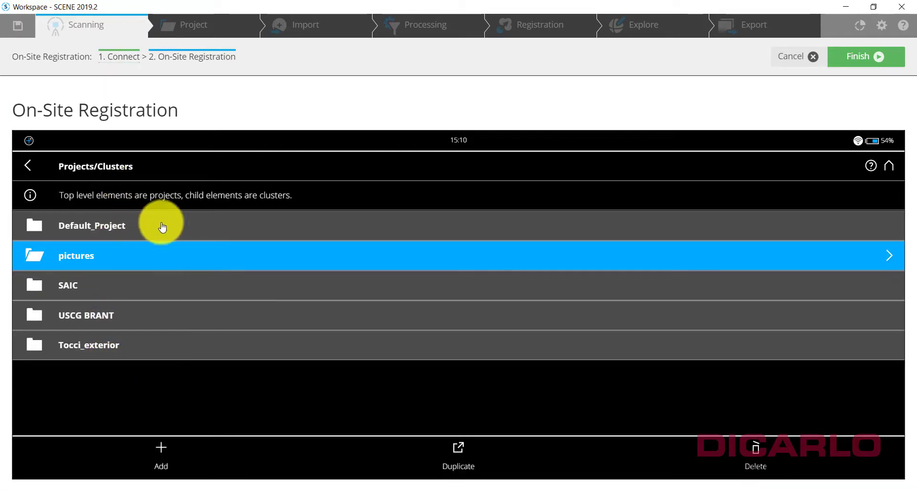
pyautogui.click(86, 230)
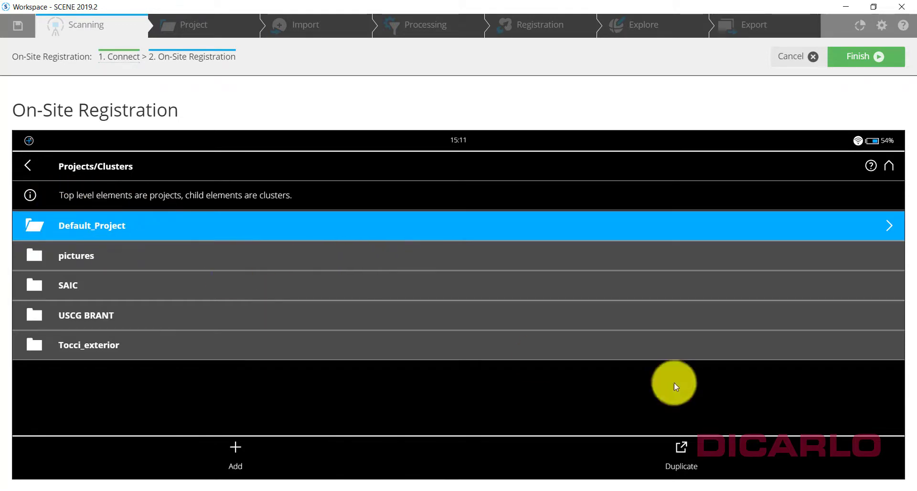
pyautogui.click(679, 458)
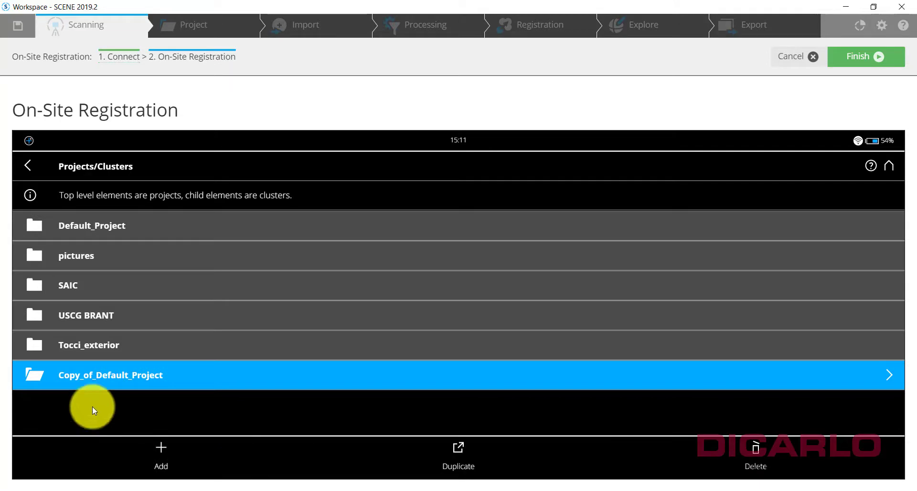
# Rename the copied default project as Training_1.
pyautogui.click(139, 378)
pyautogui.click(818, 194)
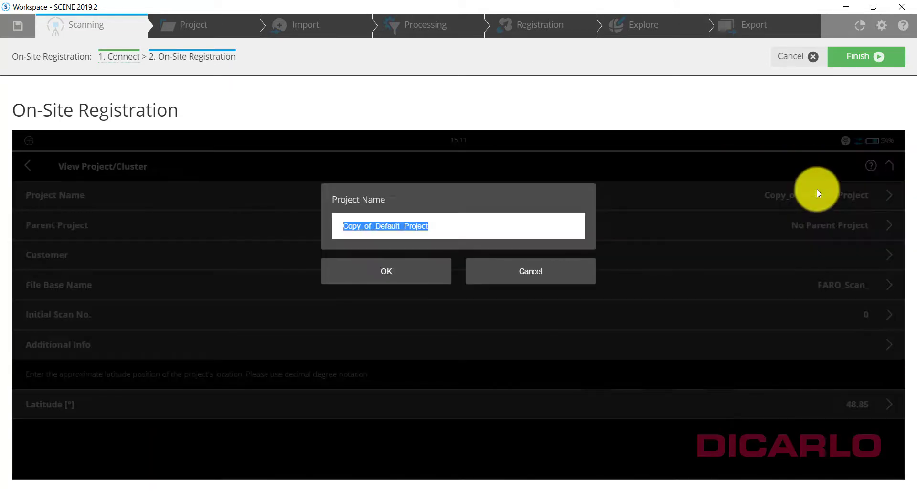
pyautogui.write('TRa')
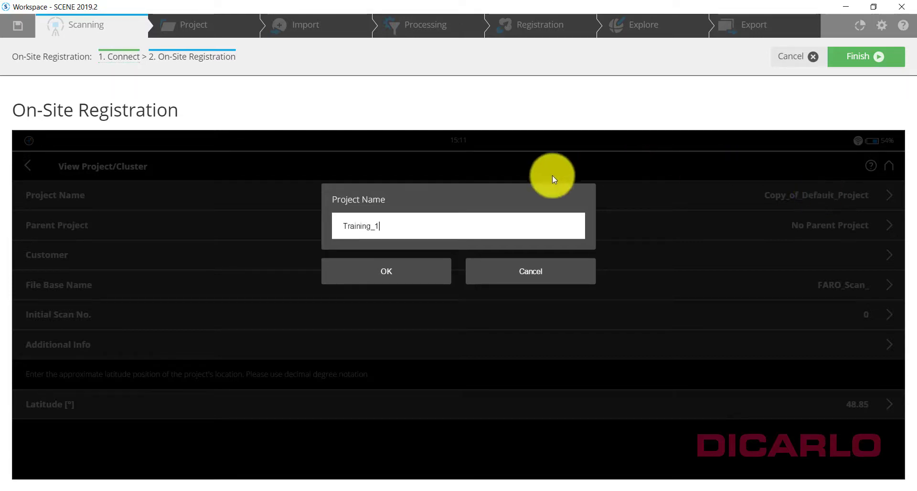
pyautogui.click(423, 278)
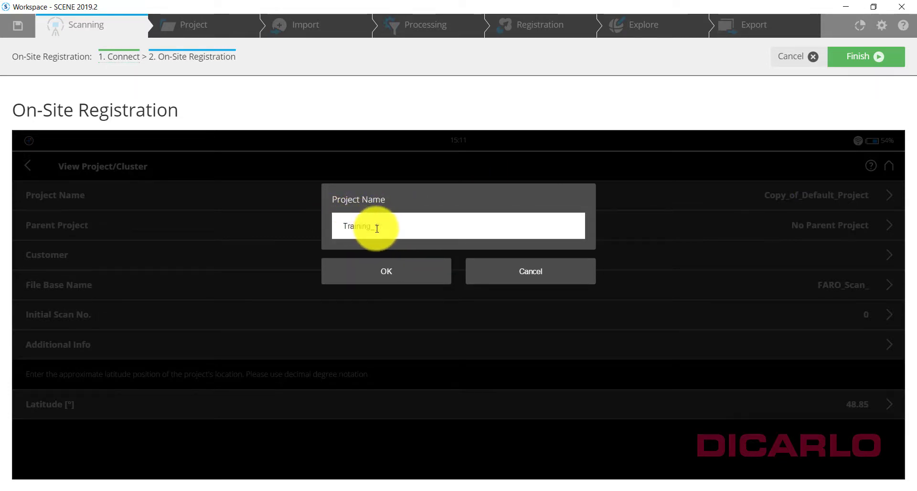
pyautogui.click(383, 271)
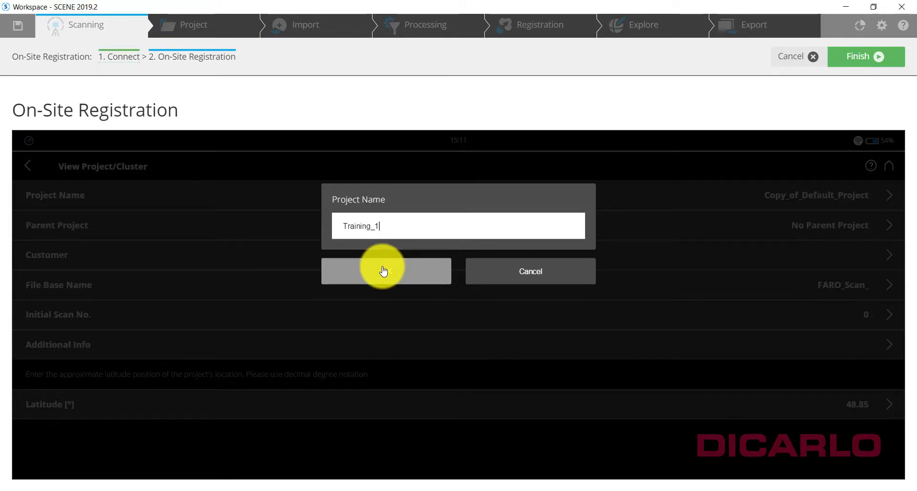
pyautogui.moveTo(371, 226); pyautogui.dragTo(376, 226)
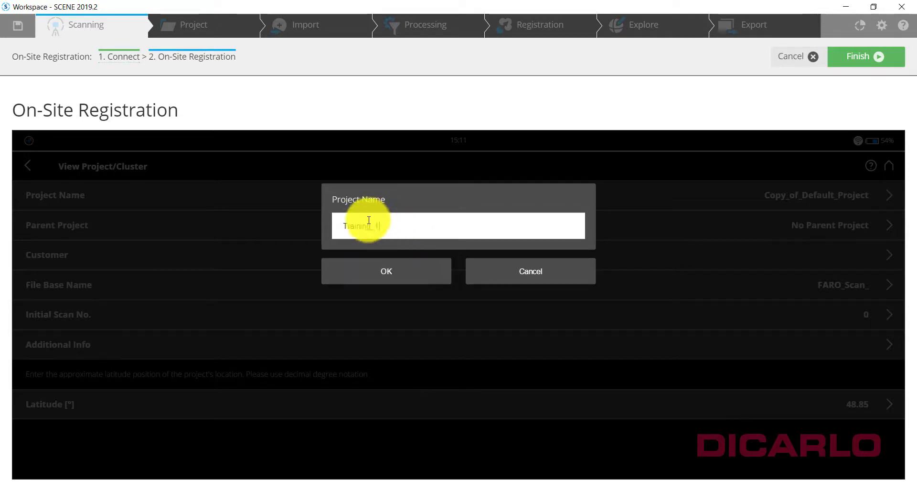
pyautogui.click(397, 276)
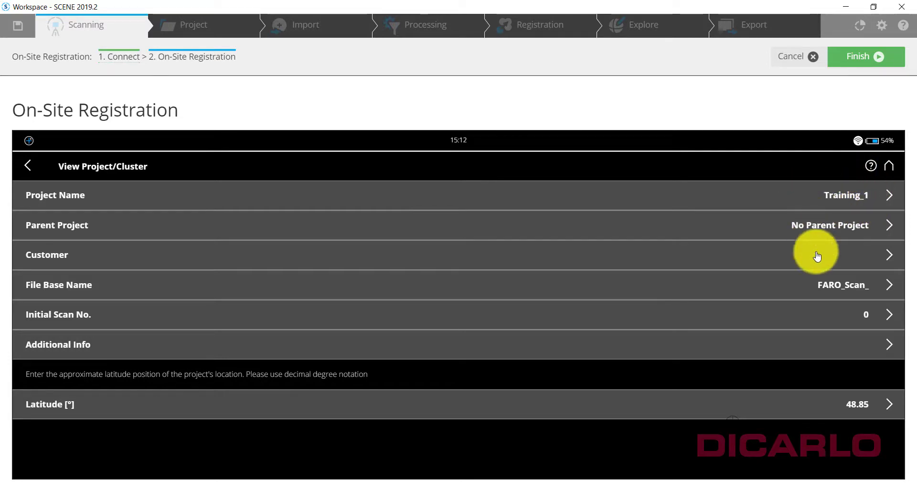
# Set the project's file base name to Training_1_Scan_.
pyautogui.click(835, 285)
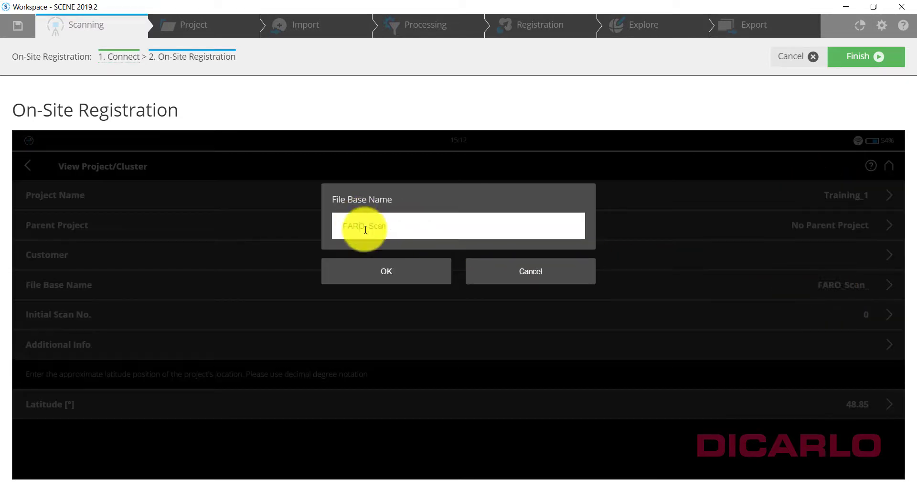
pyautogui.moveTo(365, 226); pyautogui.dragTo(324, 225)
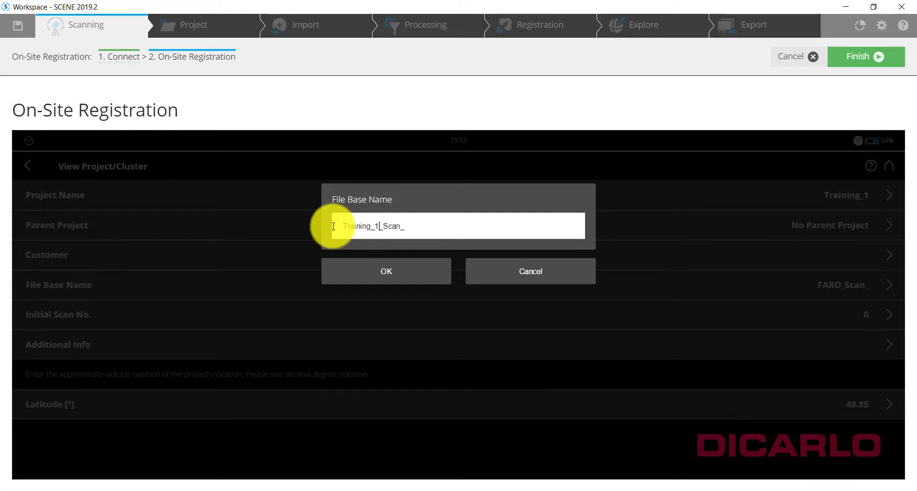
pyautogui.write('Training_1')
pyautogui.click(344, 262)
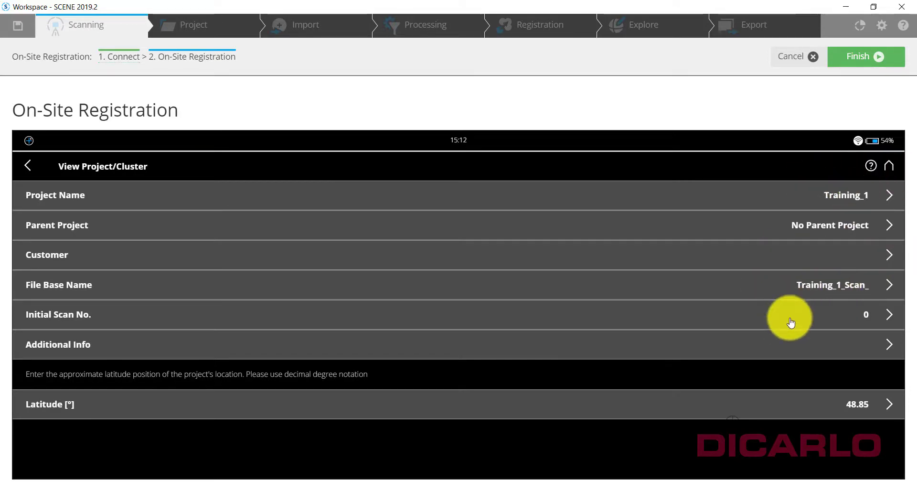
# Set the project's initial scan number to 1 and return to the scanner's home screen.
pyautogui.click(768, 315)
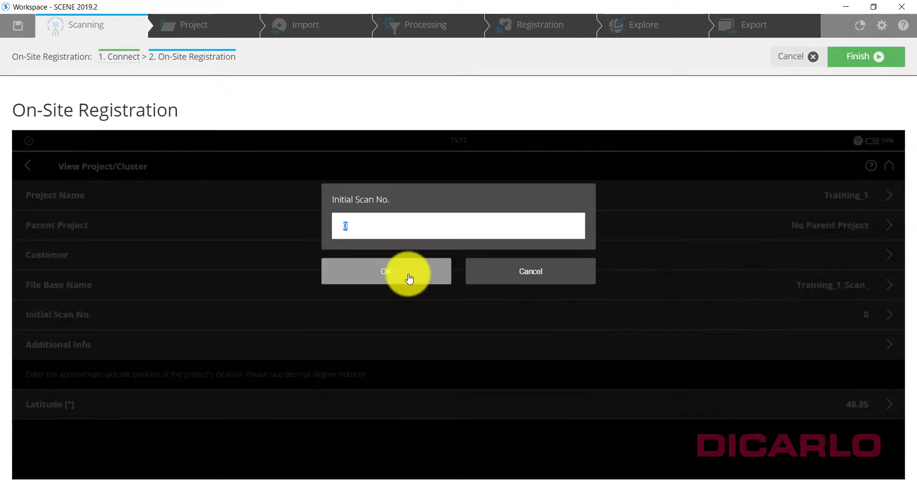
pyautogui.click(378, 272)
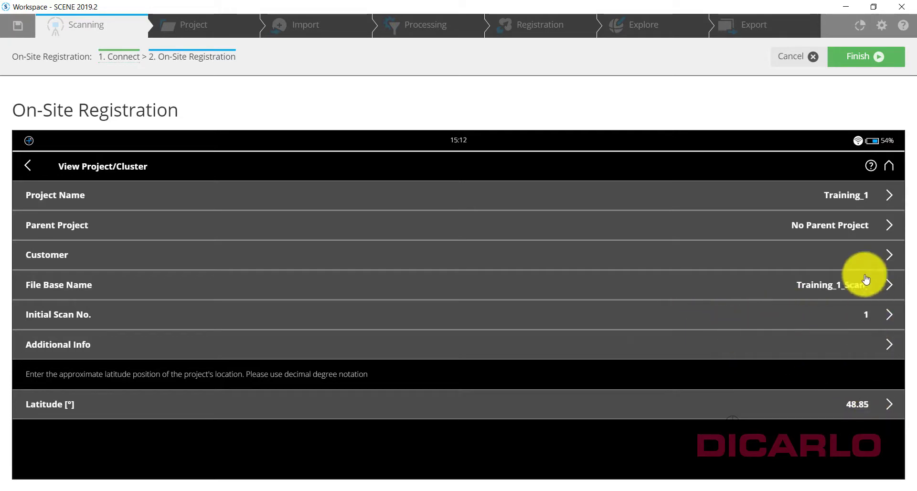
pyautogui.click(889, 167)
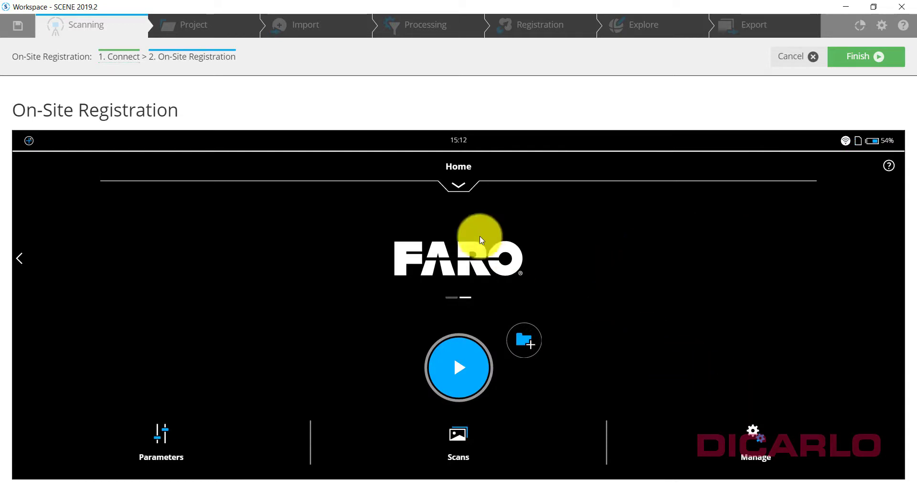
# Check in the home screen's scan summary and in the project list which project is active.
pyautogui.click(460, 184)
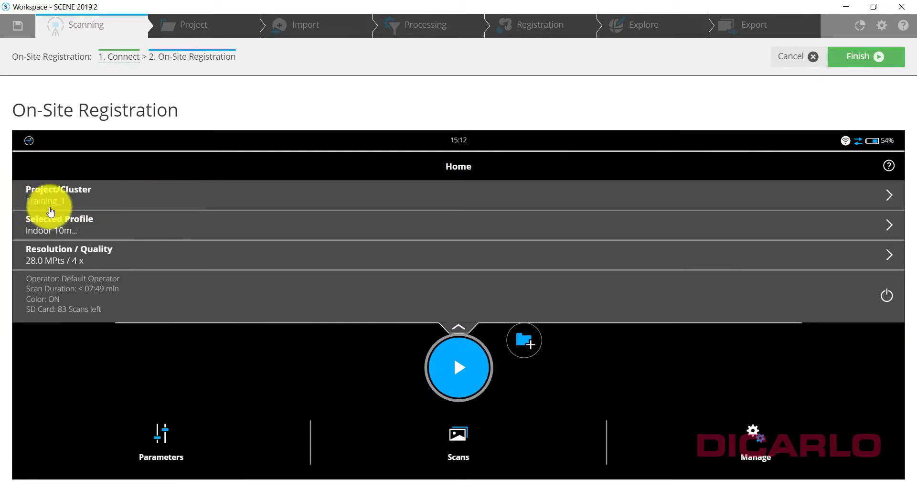
pyautogui.click(743, 433)
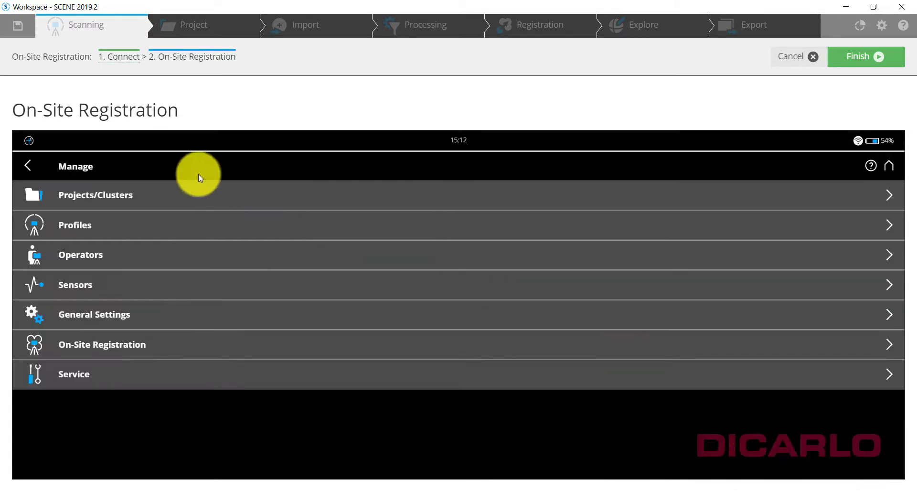
pyautogui.click(203, 195)
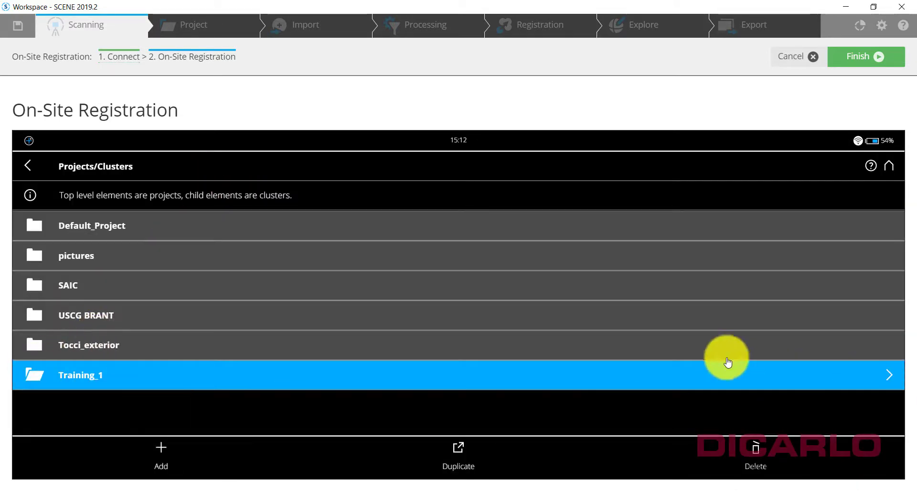
pyautogui.click(889, 165)
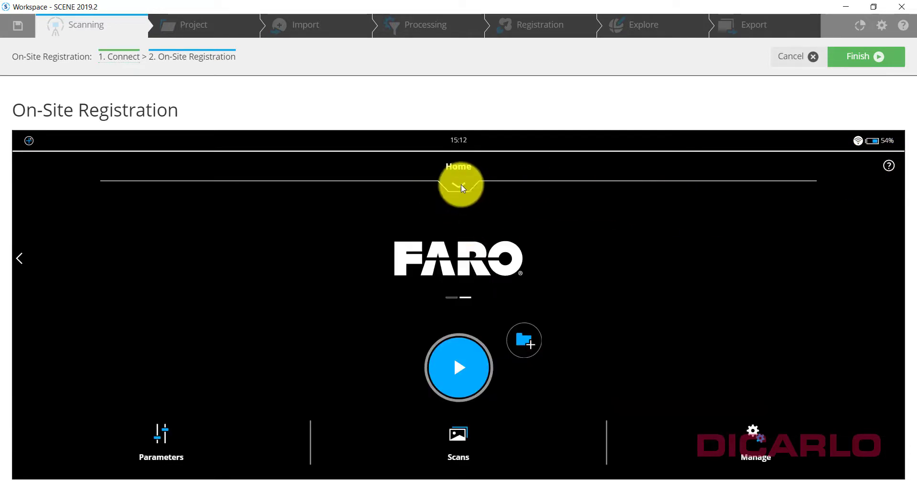
pyautogui.click(460, 184)
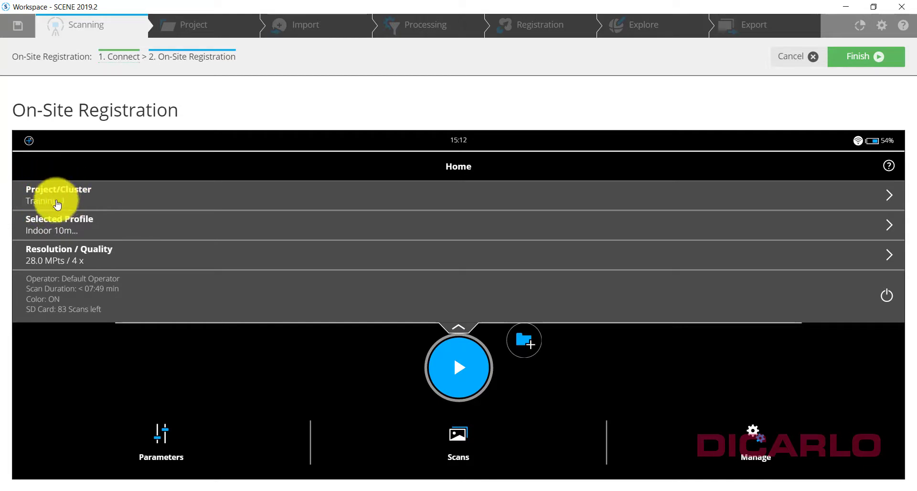
pyautogui.click(458, 327)
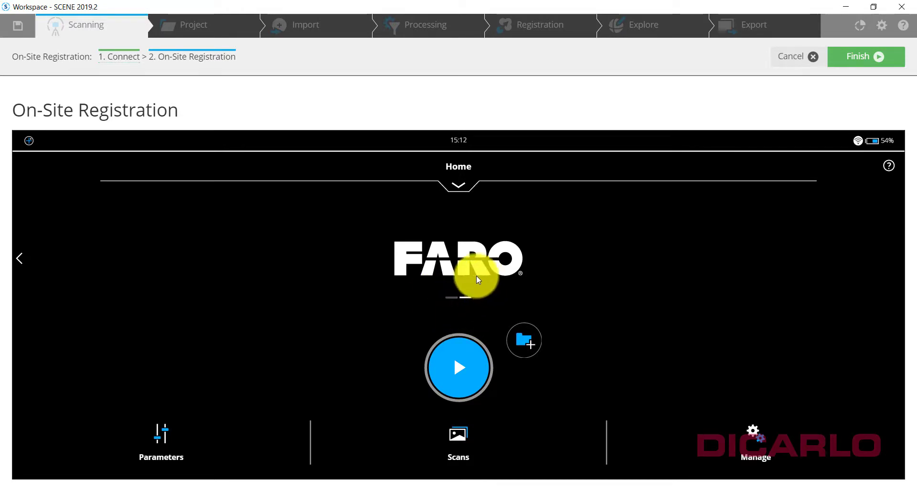
# Switch the home screen to the On-Site Registration scan mode and view the Training_1 project's map.
pyautogui.click(21, 259)
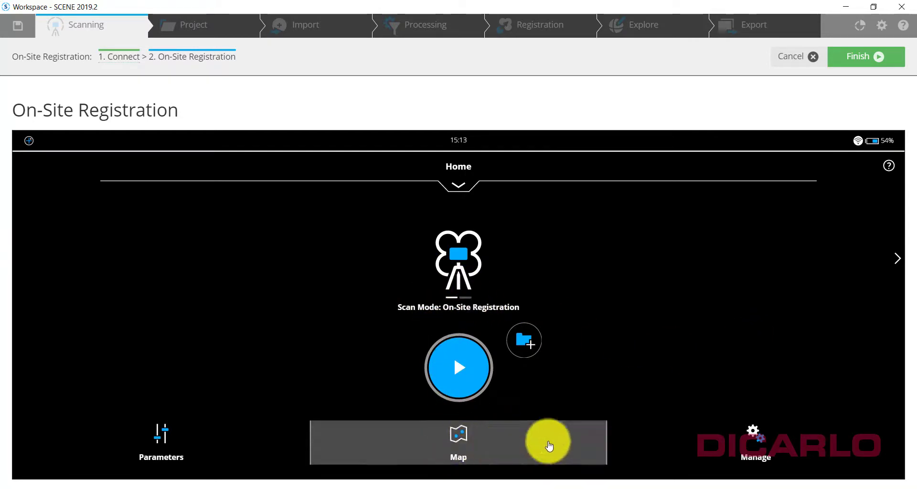
pyautogui.click(895, 264)
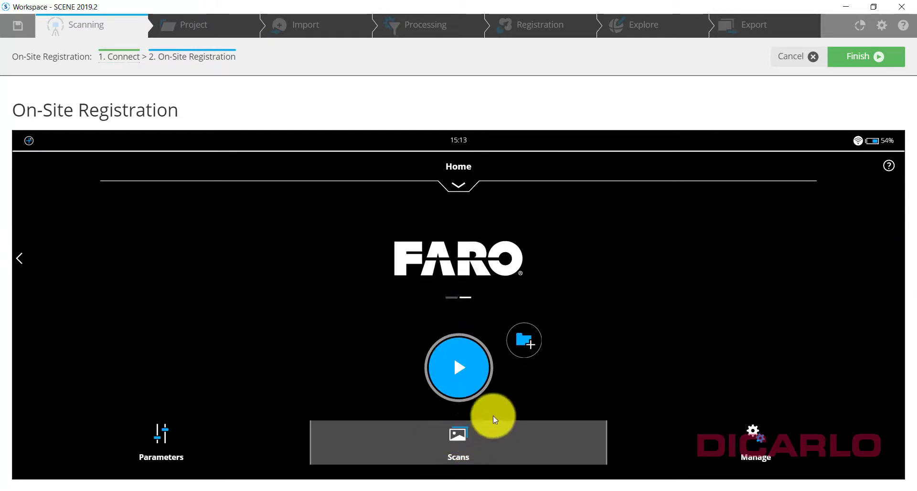
pyautogui.click(20, 259)
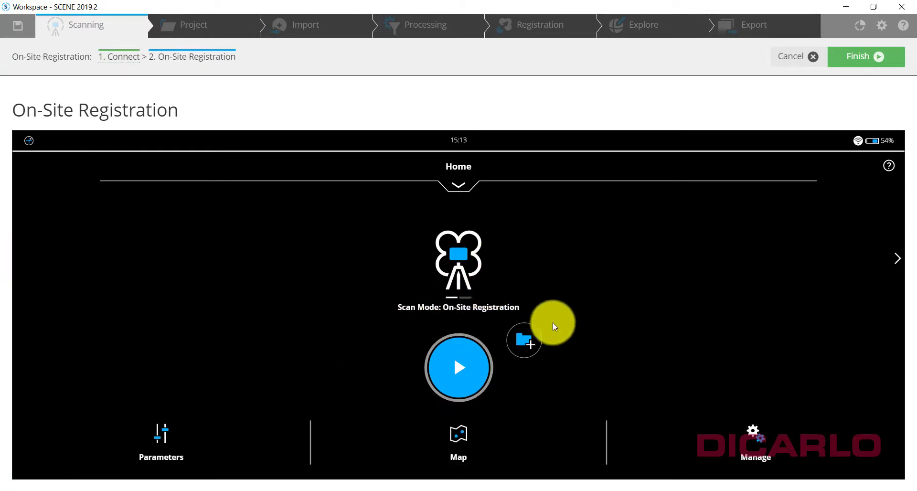
pyautogui.click(477, 436)
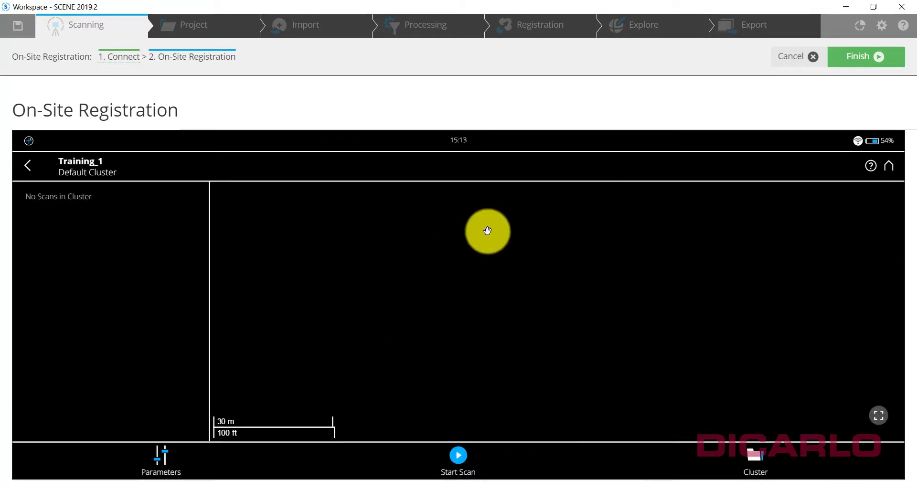
pyautogui.click(30, 167)
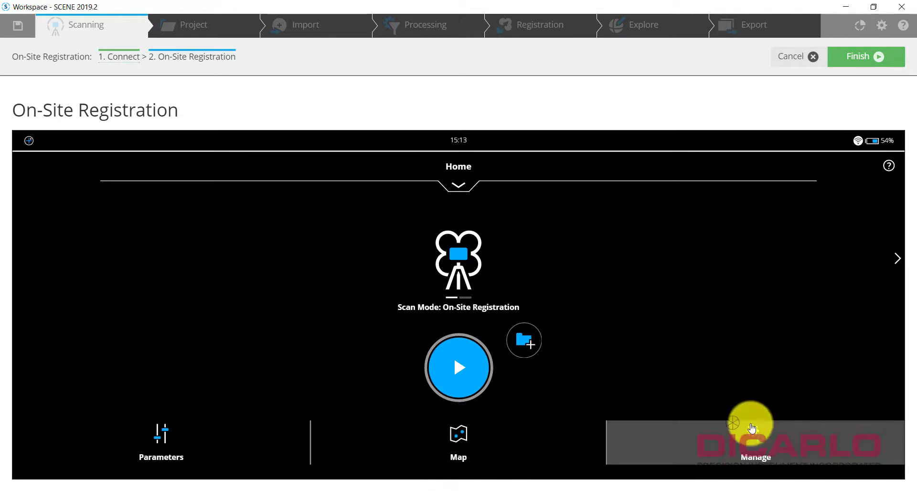
# Set the registration method in the on-site registration settings to Top View Based.
pyautogui.click(754, 432)
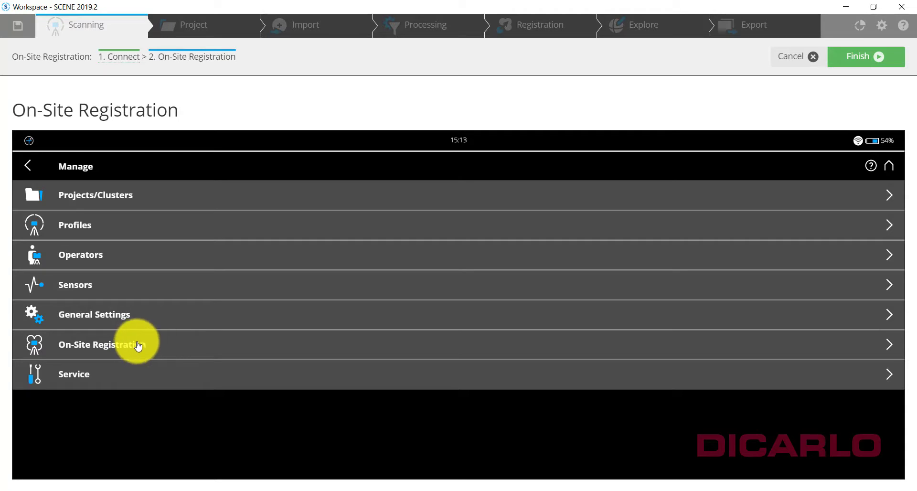
pyautogui.click(137, 345)
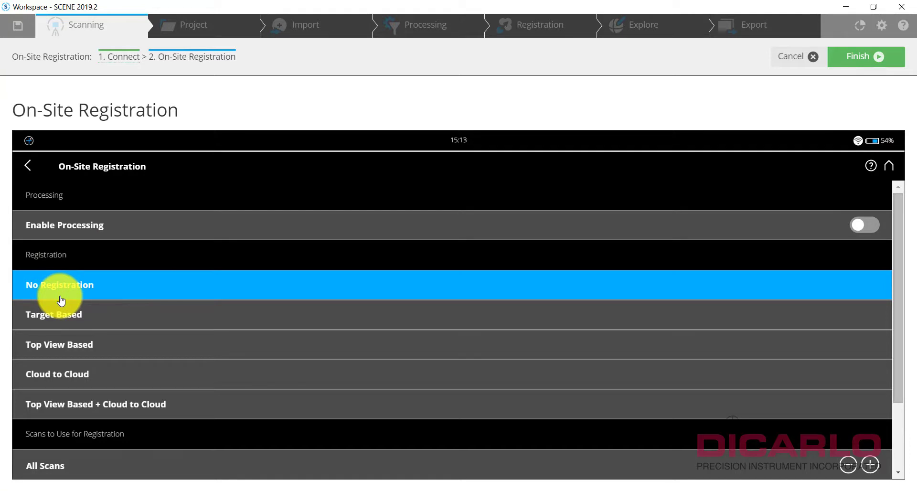
pyautogui.click(60, 348)
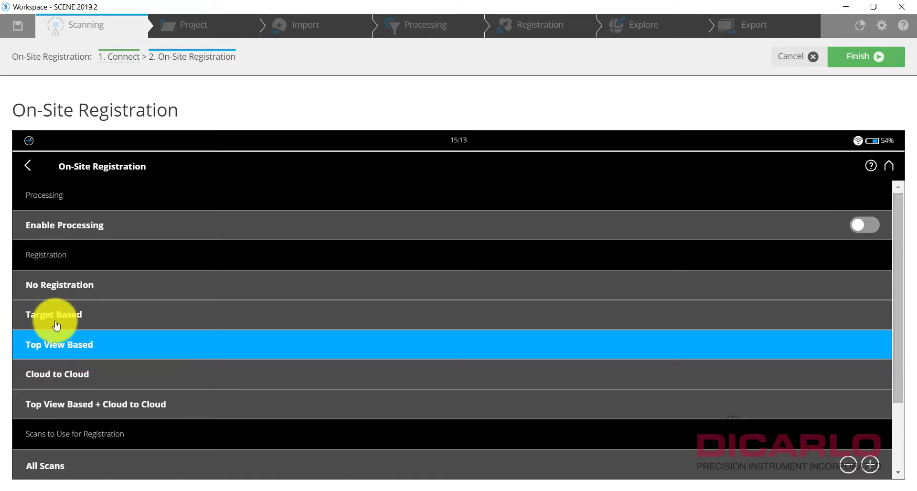
# Try the Cloud to Cloud and Top View Based + Cloud to Cloud registration methods before restoring Top View Based.
pyautogui.click(66, 379)
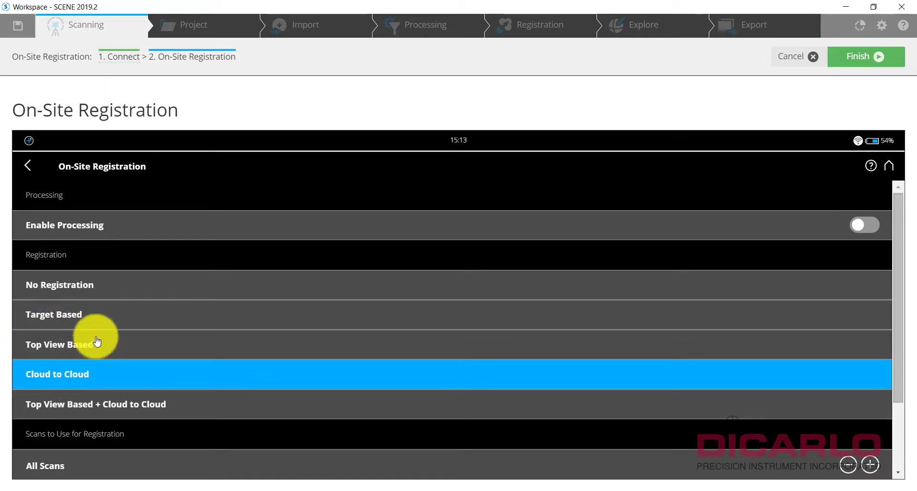
pyautogui.click(93, 350)
pyautogui.click(71, 382)
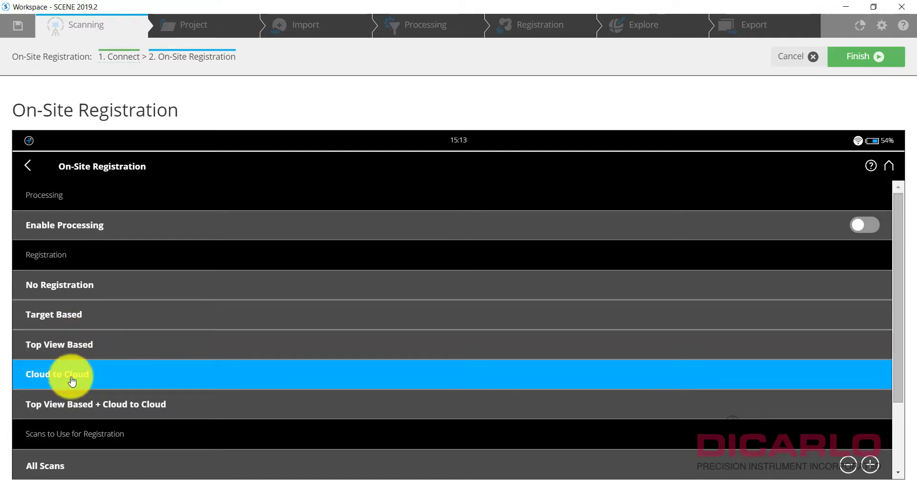
pyautogui.click(53, 412)
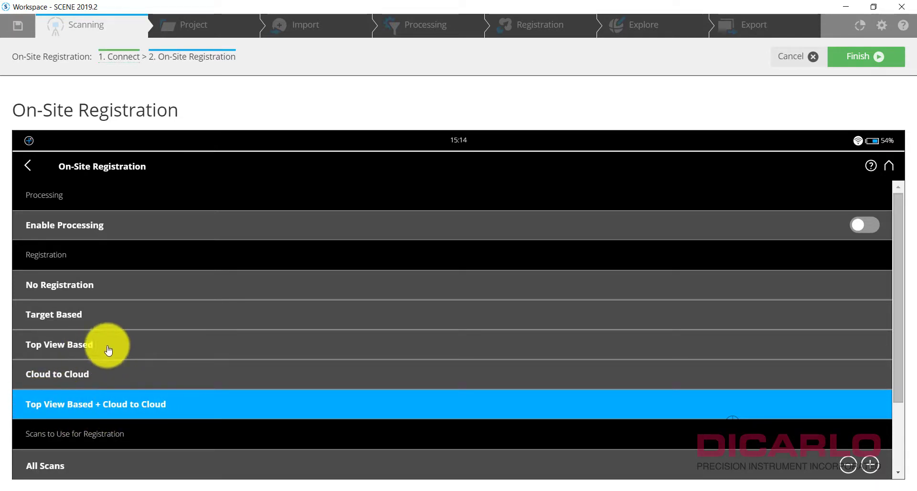
pyautogui.click(74, 346)
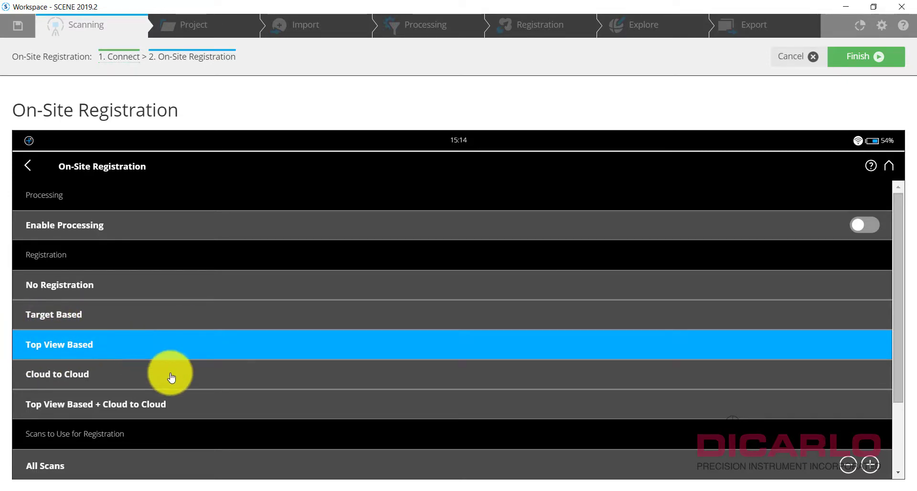
pyautogui.scroll(-1, 171, 378)
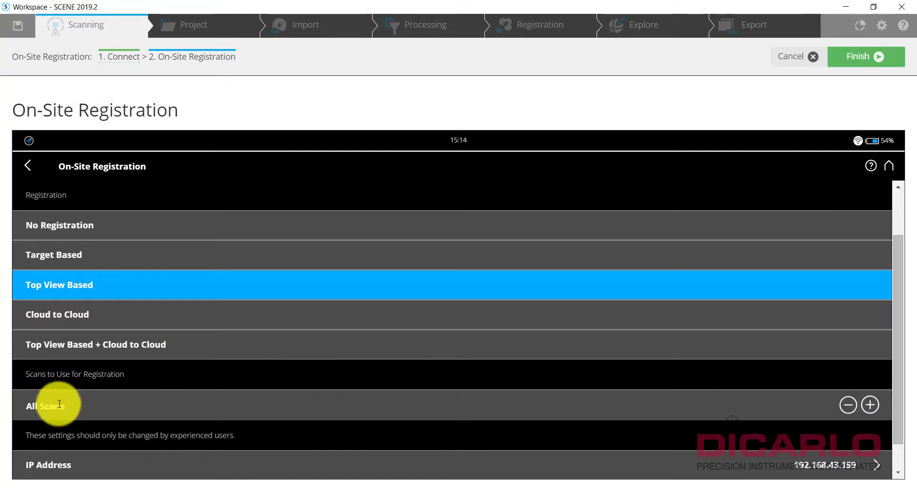
# Try limiting the scans used for registration to the last 10 and last 5 scans before restoring All Scans.
pyautogui.scroll(-1, 66, 408)
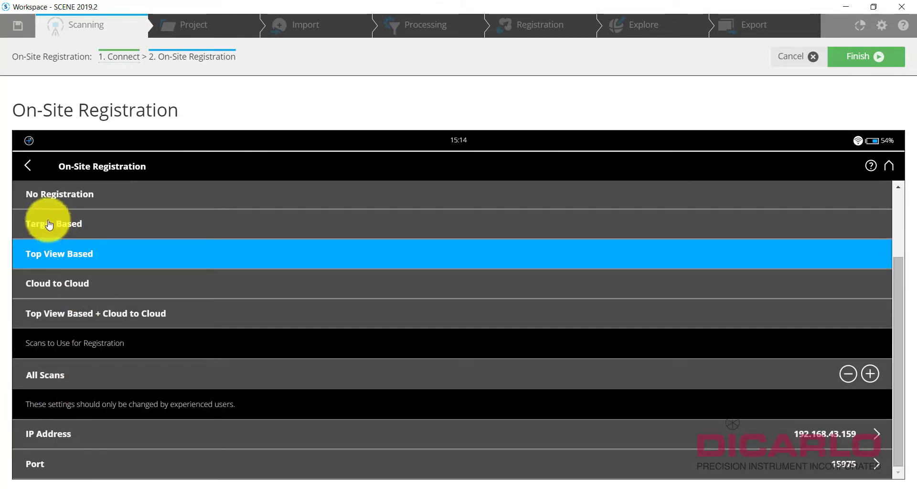
pyautogui.click(848, 374)
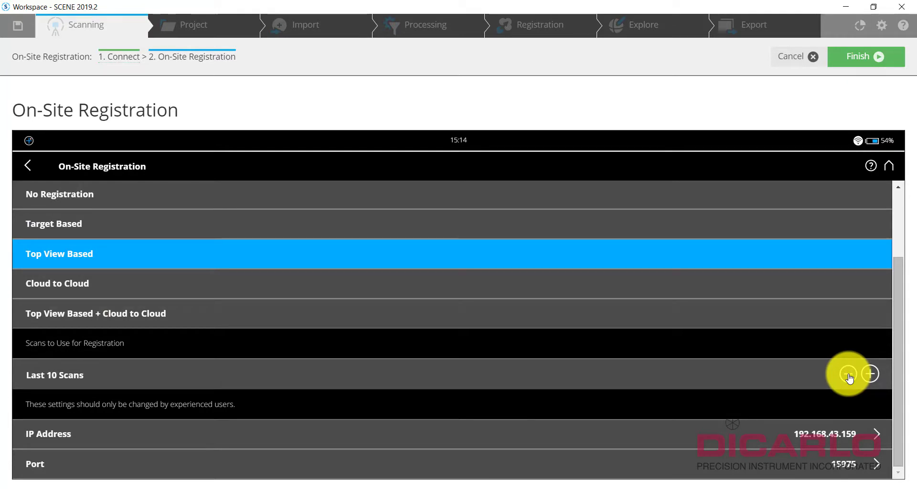
pyautogui.click(849, 374)
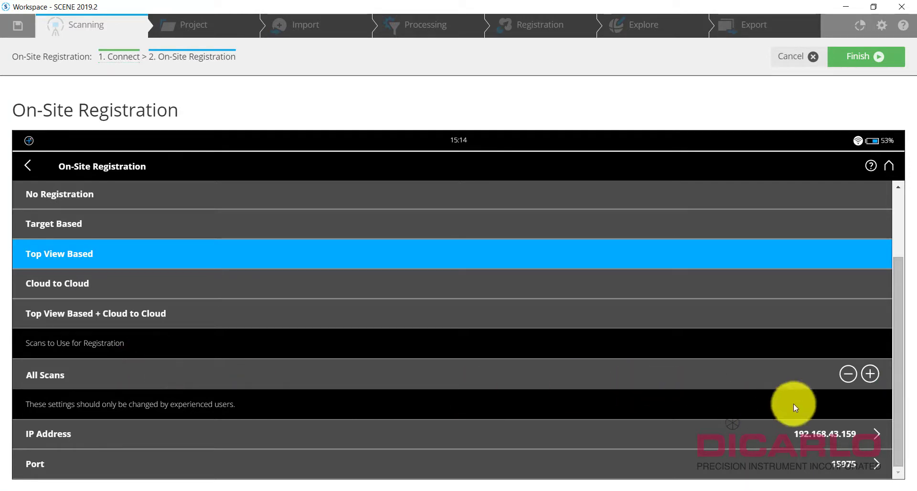
pyautogui.click(847, 378)
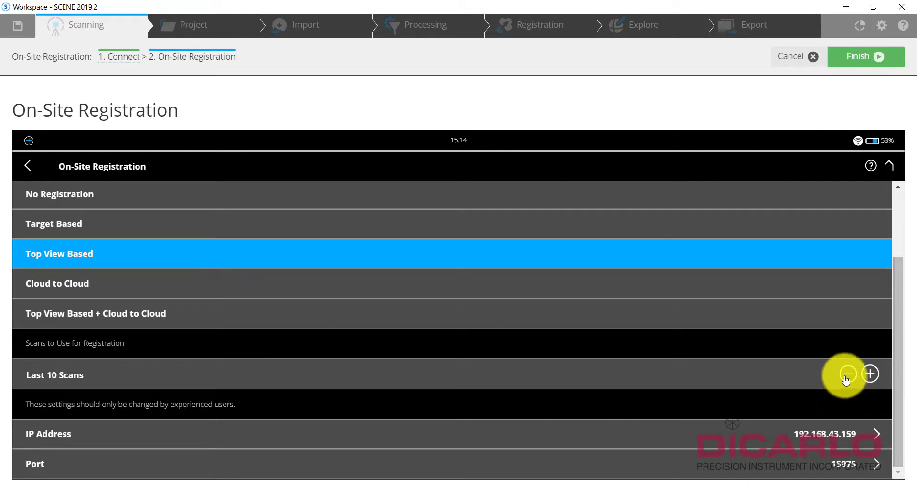
pyautogui.click(847, 377)
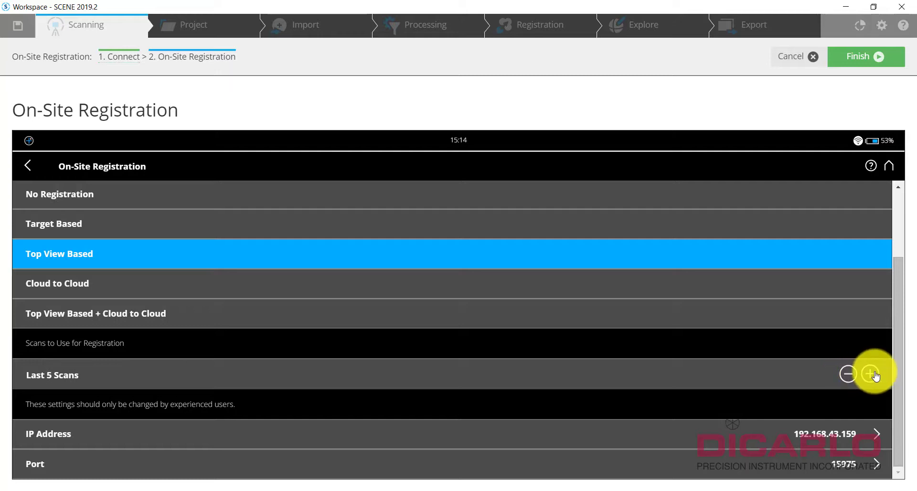
pyautogui.click(845, 378)
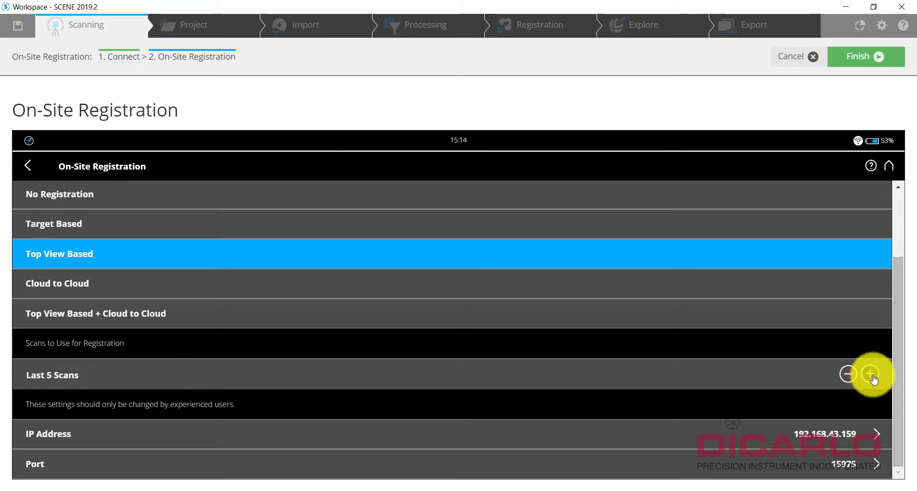
pyautogui.click(871, 376)
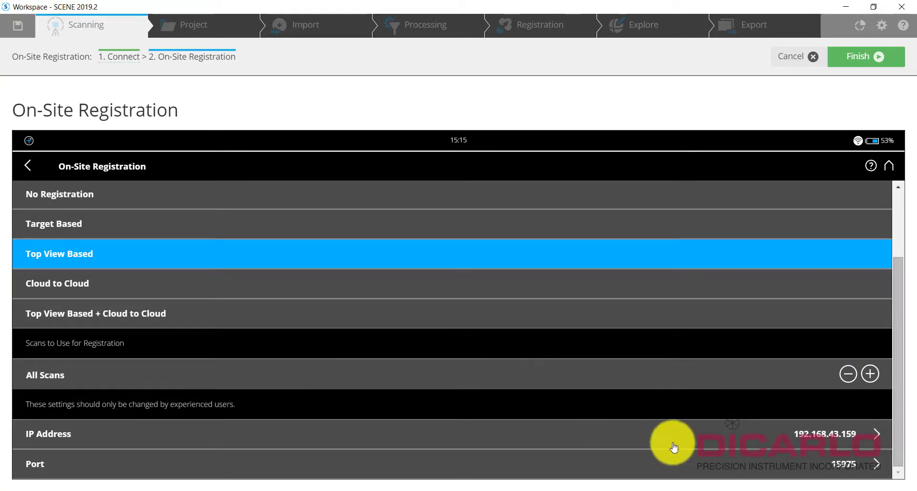
# Enable processing in the on-site registration settings with colorization turned off and Build Scan Point Clouds left on.
pyautogui.scroll(1, 528, 435)
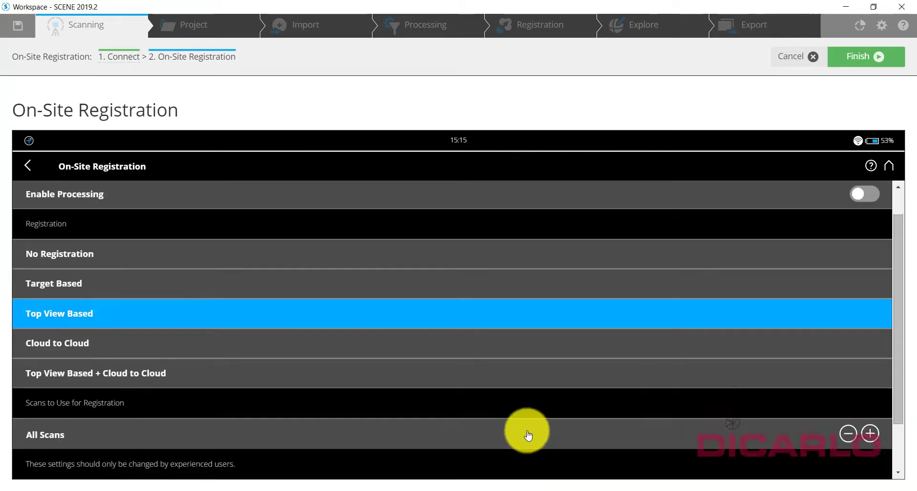
pyautogui.scroll(1, 528, 435)
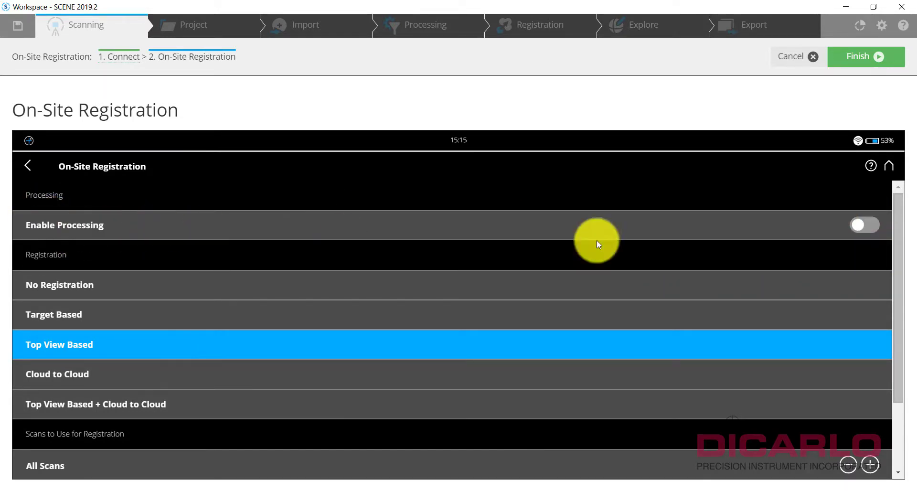
pyautogui.click(864, 227)
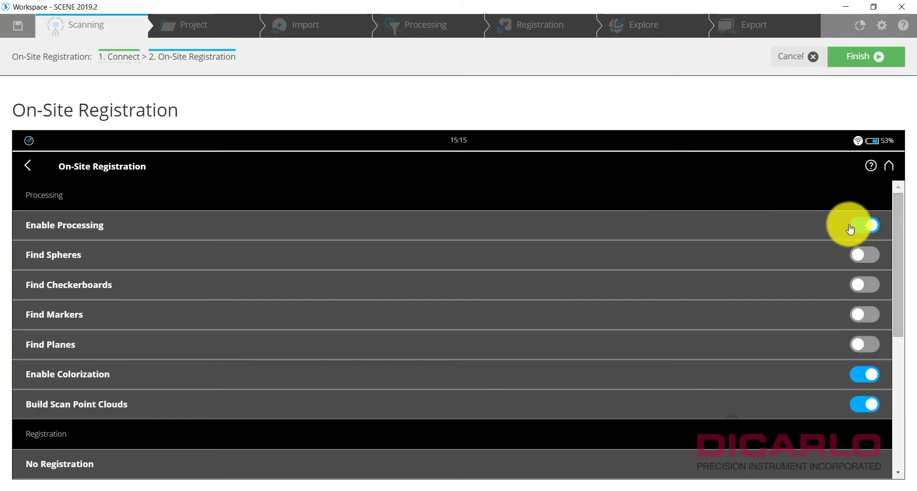
pyautogui.click(867, 258)
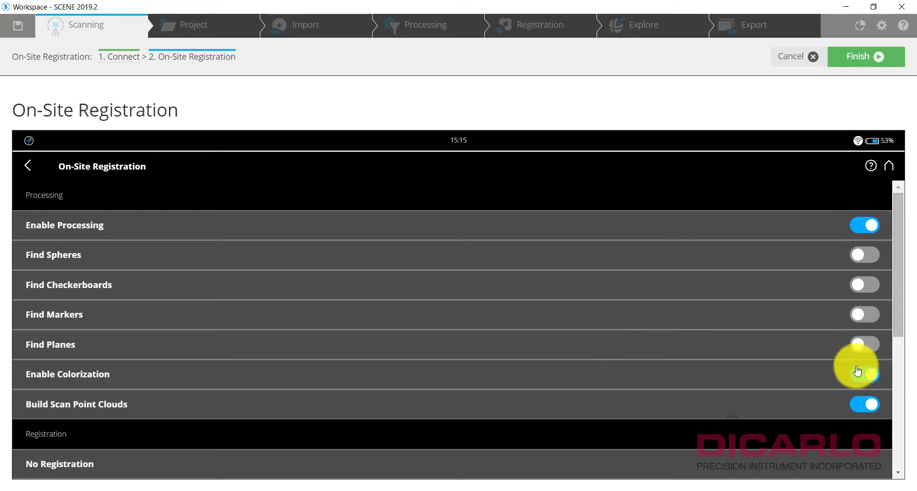
pyautogui.click(869, 379)
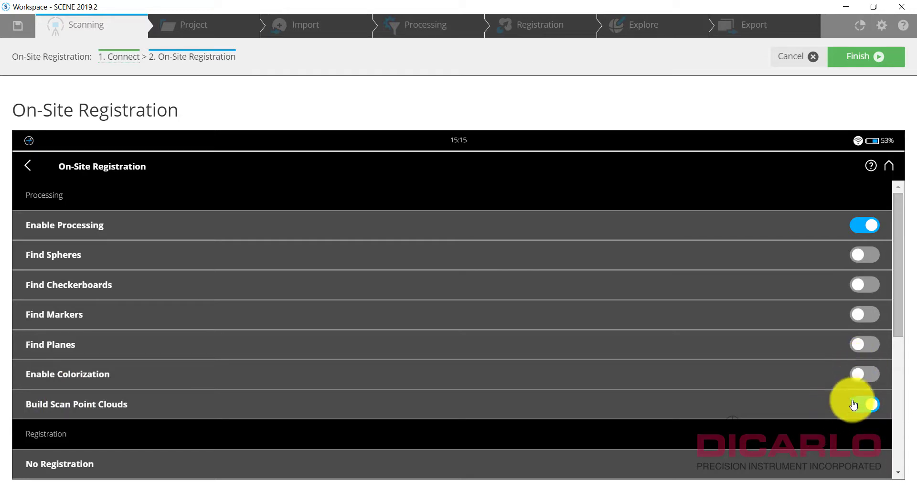
pyautogui.scroll(-2, 736, 335)
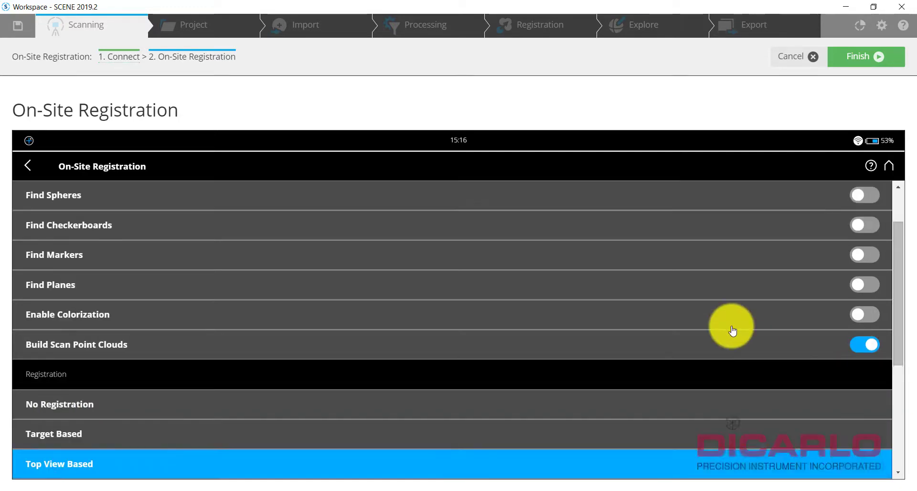
pyautogui.scroll(-7, 733, 329)
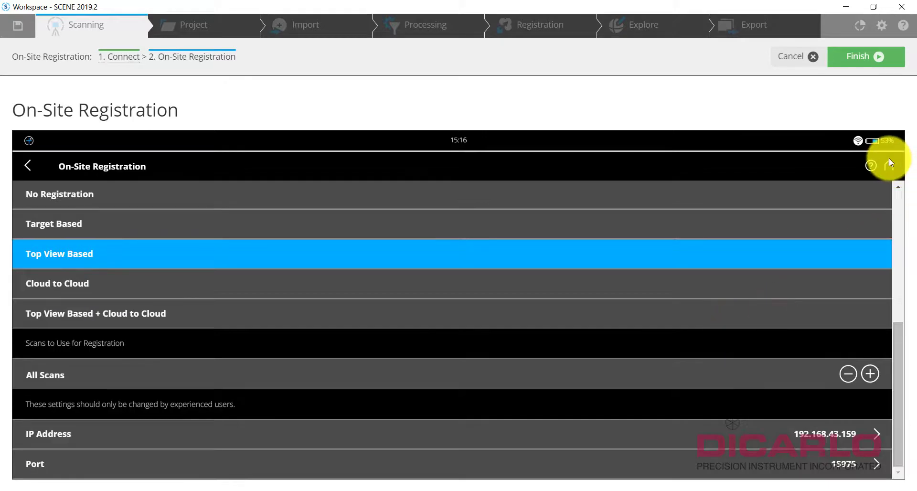
# Return to the home screen and check the project, profile and resolution in the scan summary.
pyautogui.click(890, 166)
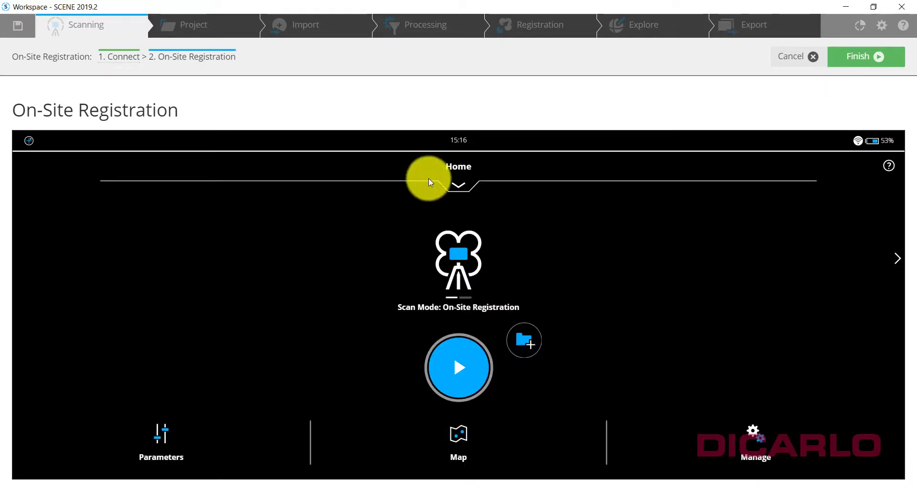
pyautogui.click(463, 185)
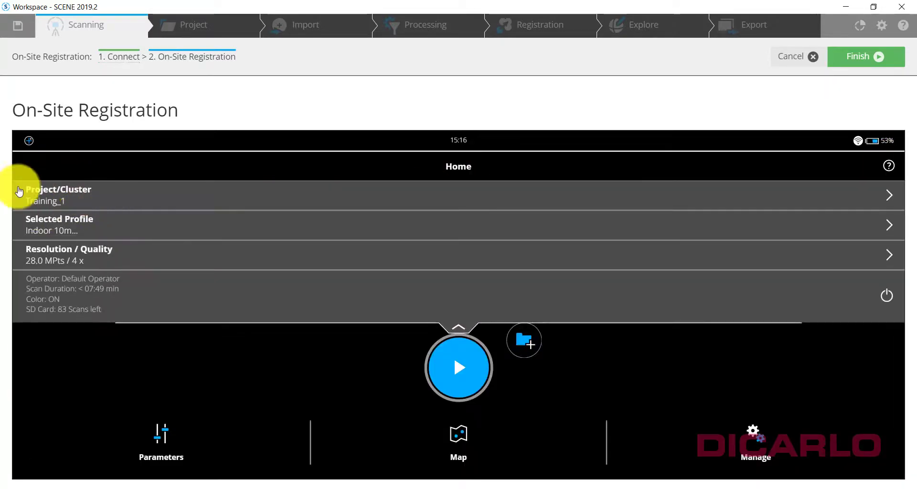
pyautogui.click(456, 327)
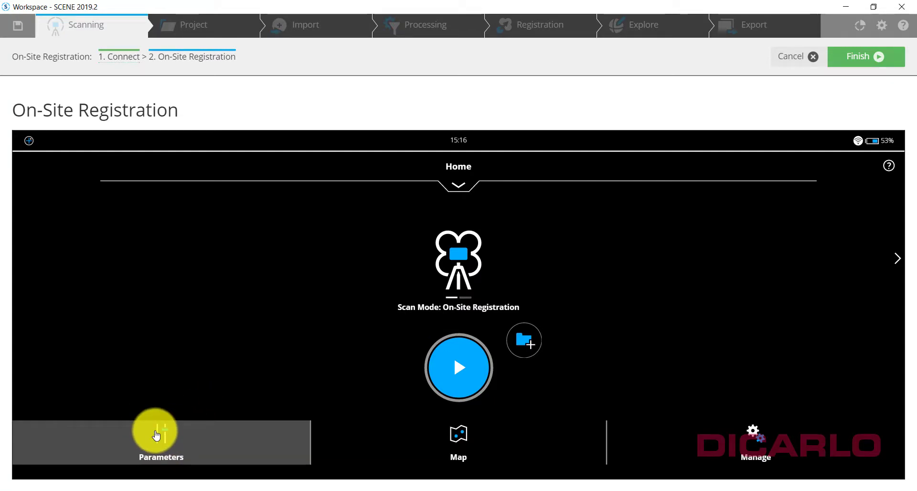
# Set the scan profile to Indoor ...10m in the scan parameters and return to the home screen.
pyautogui.click(156, 432)
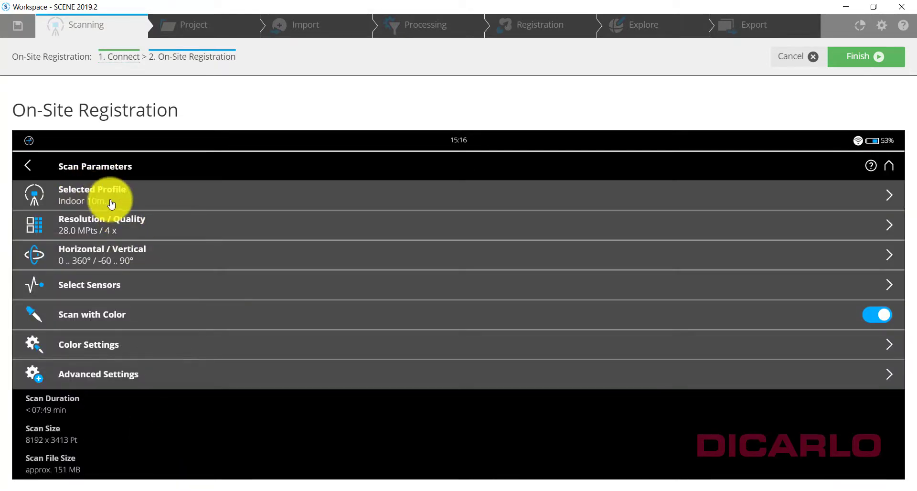
pyautogui.click(110, 199)
pyautogui.click(107, 205)
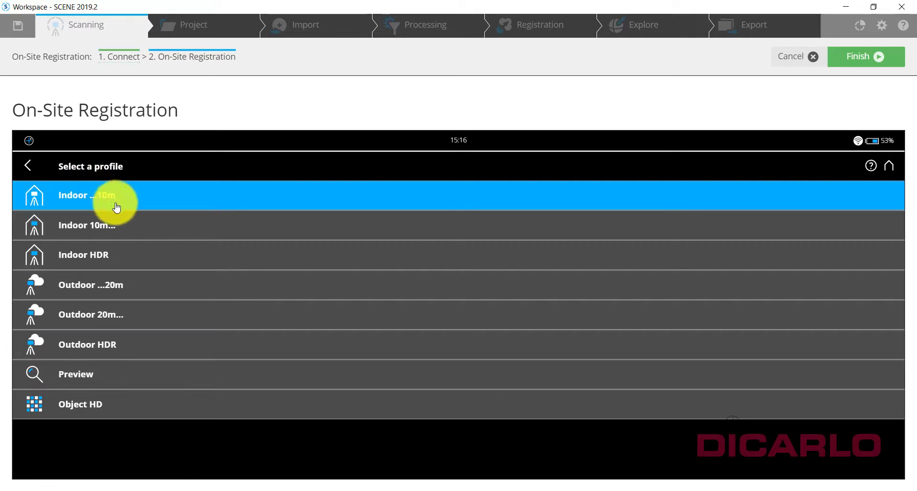
pyautogui.click(30, 165)
pyautogui.click(886, 166)
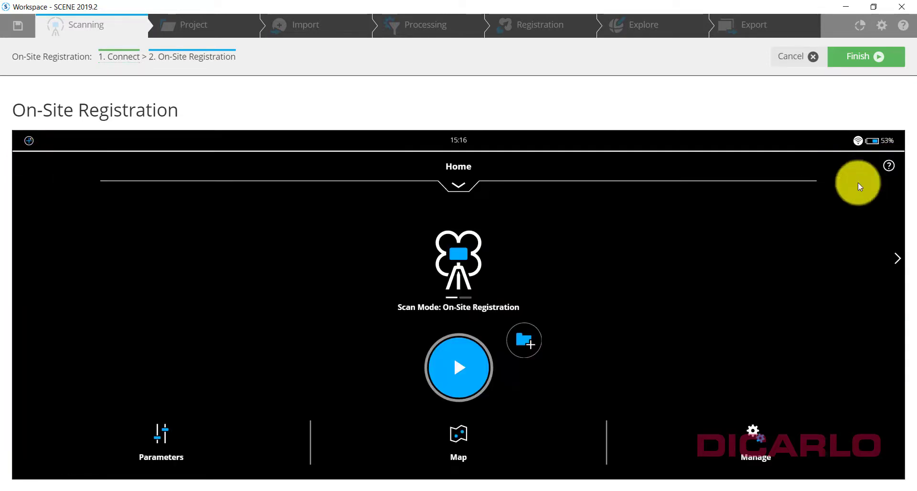
# Review the home screen's scan summary and start the first scan of the Training_1 project.
pyautogui.click(458, 185)
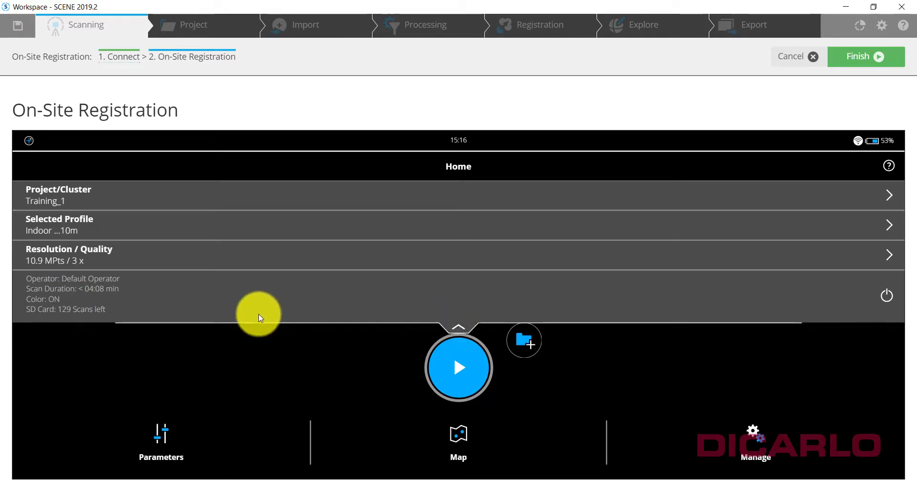
pyautogui.click(459, 325)
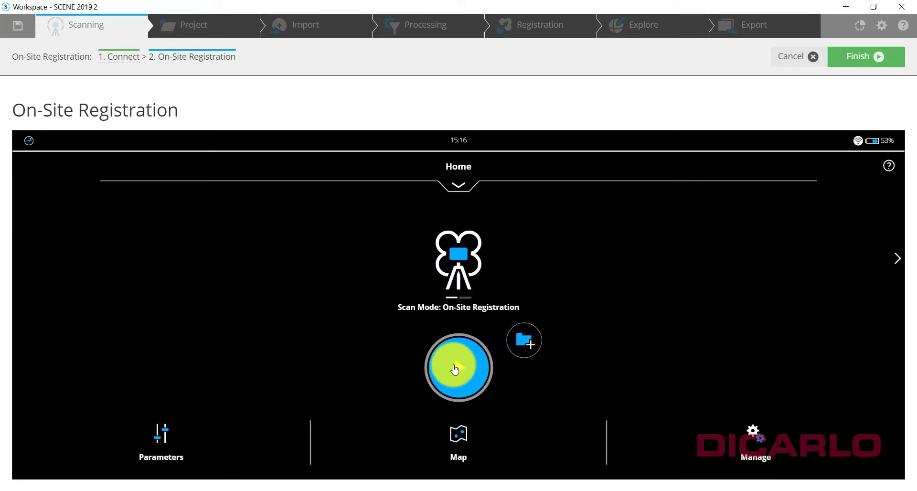
pyautogui.click(454, 369)
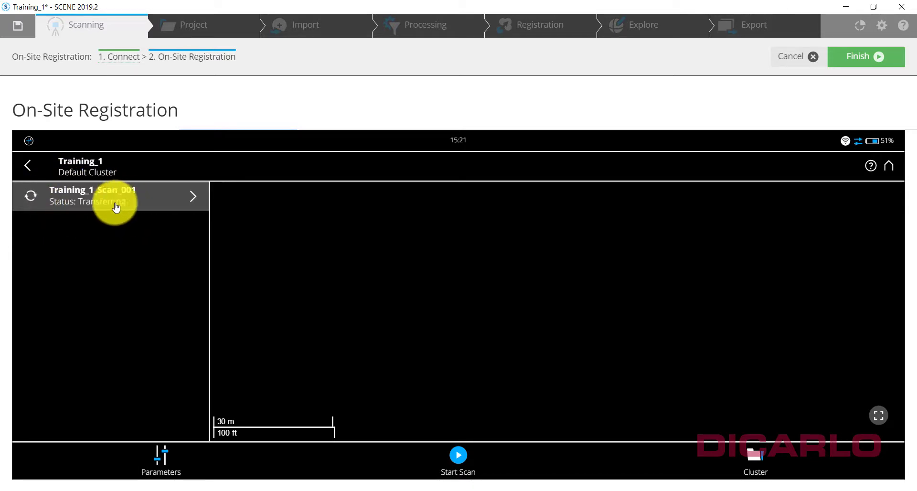
# Check the Wi-Fi throughput in Windows Task Manager while the first scan transfers, and minimize Task Manager.
pyautogui.rightClick(669, 490)
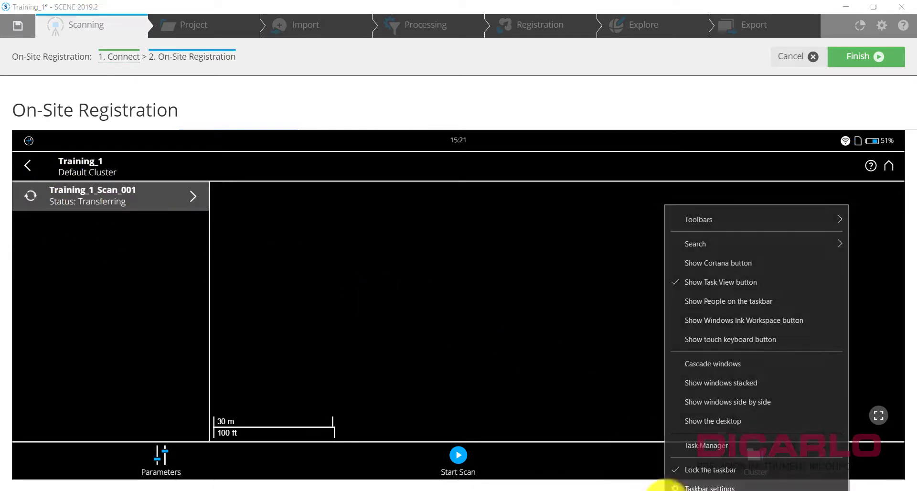
pyautogui.click(702, 441)
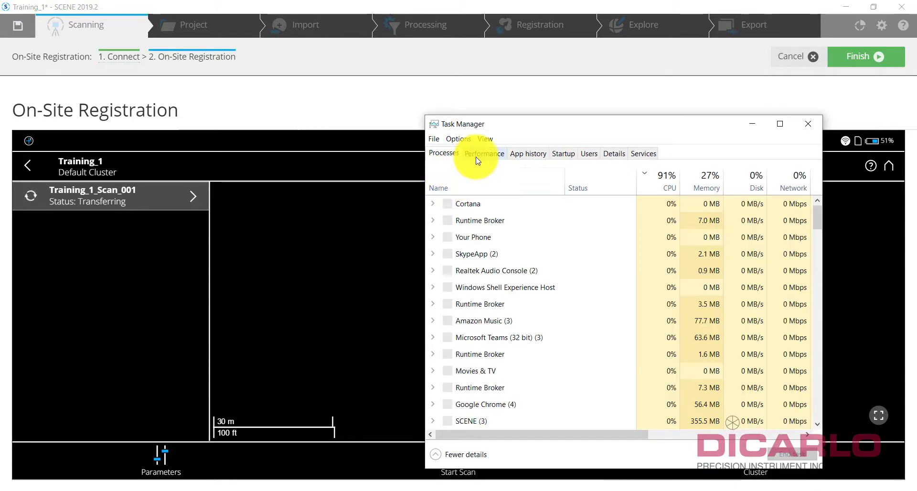
pyautogui.click(476, 154)
pyautogui.click(471, 367)
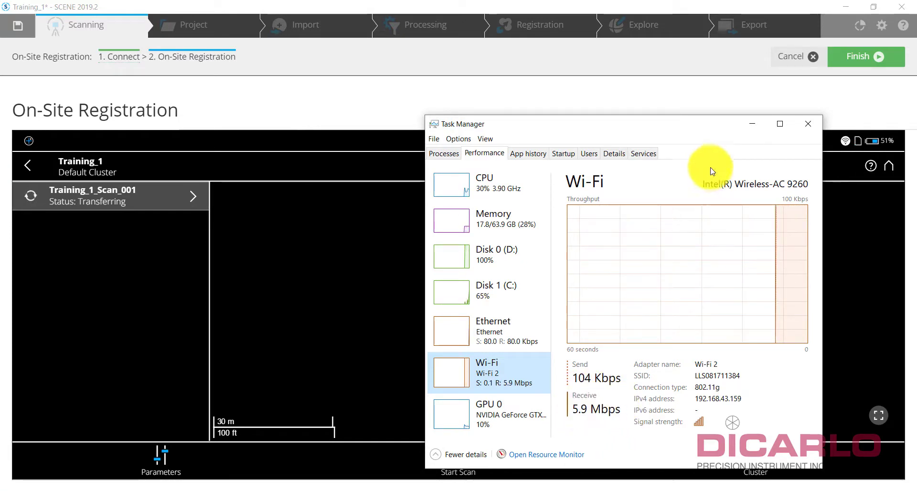
pyautogui.click(754, 126)
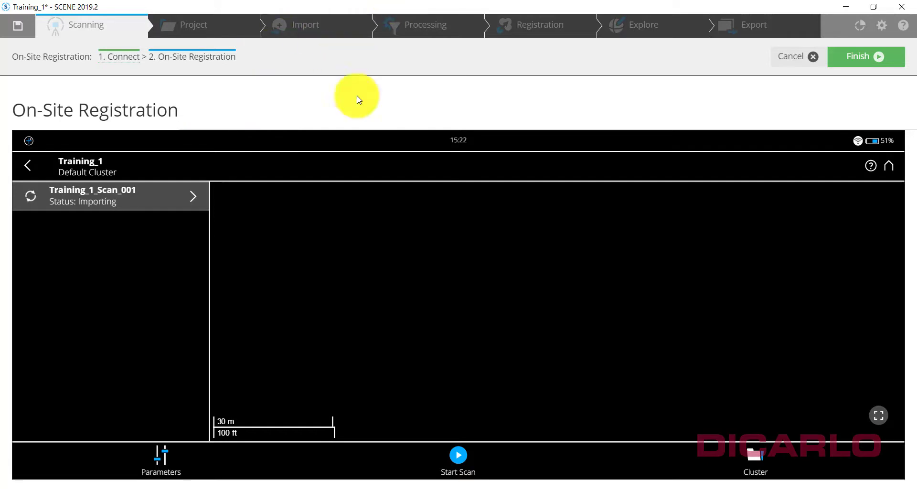
# Start the second and third scans in turn from the Training_1 map, checking each finished scan's placement.
pyautogui.click(458, 454)
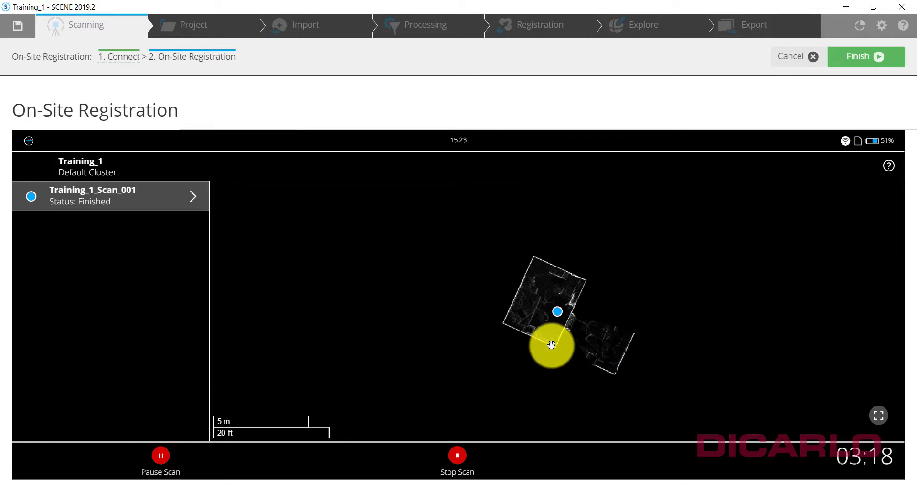
pyautogui.moveTo(565, 295); pyautogui.dragTo(545, 279)
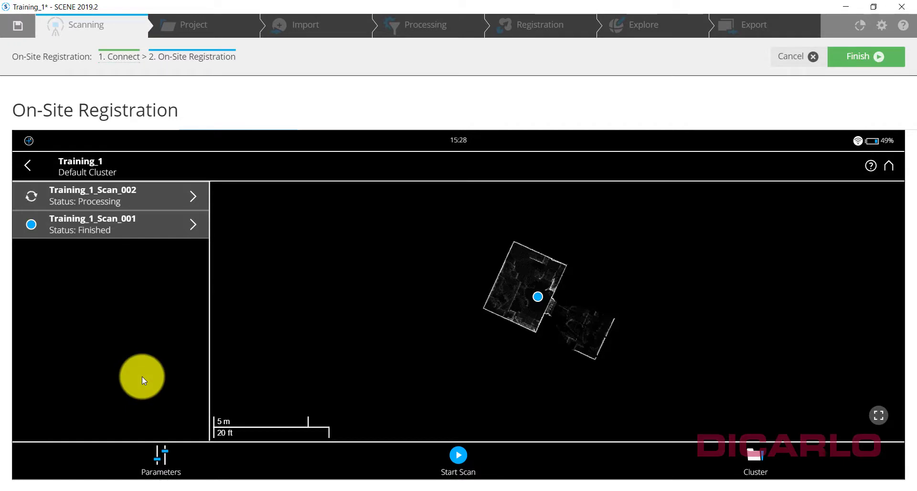
pyautogui.click(467, 463)
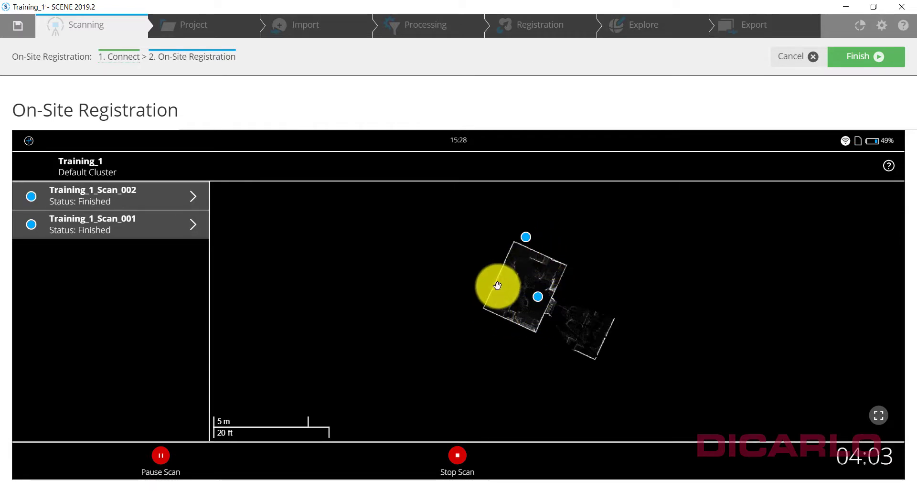
pyautogui.moveTo(526, 237)
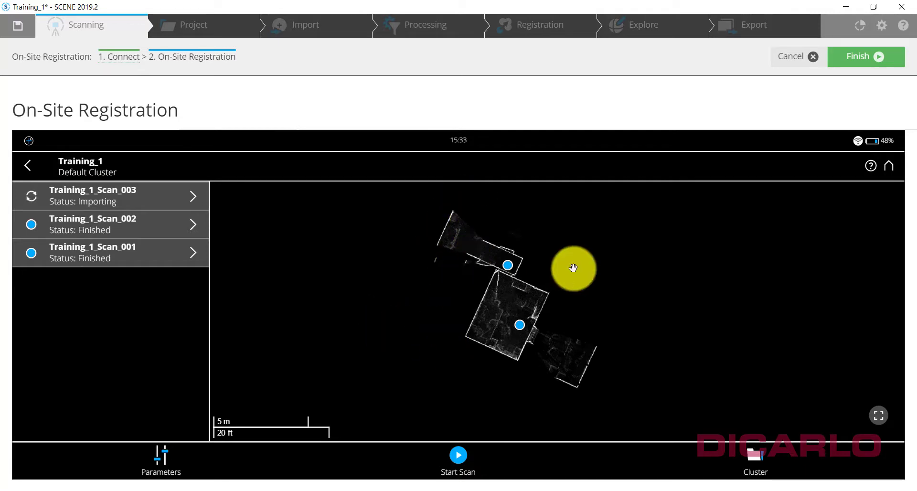
# Finish the on-site registration without optimizing it and expand AutoCluster in the project structure to list its scans.
pyautogui.click(866, 56)
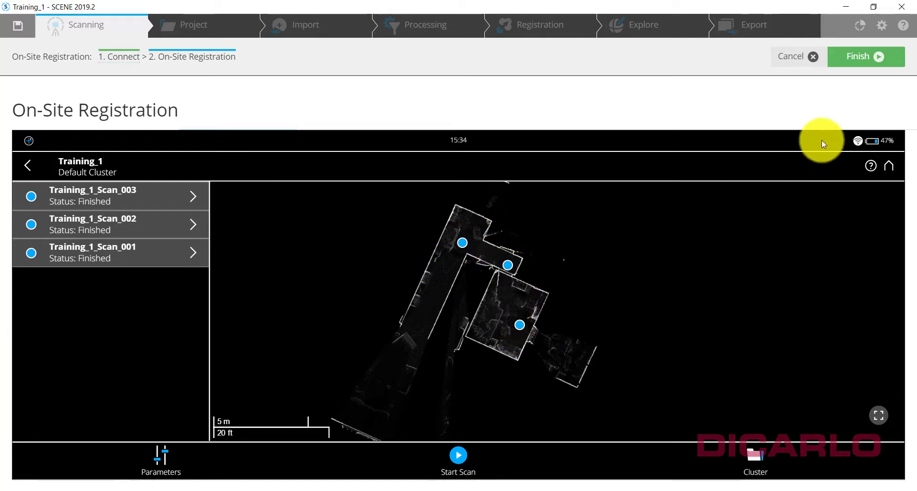
pyautogui.click(858, 57)
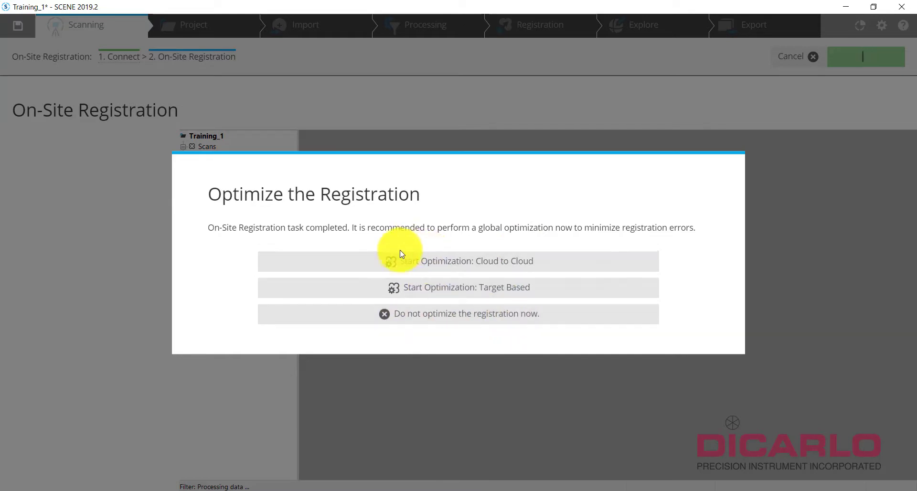
pyautogui.click(449, 319)
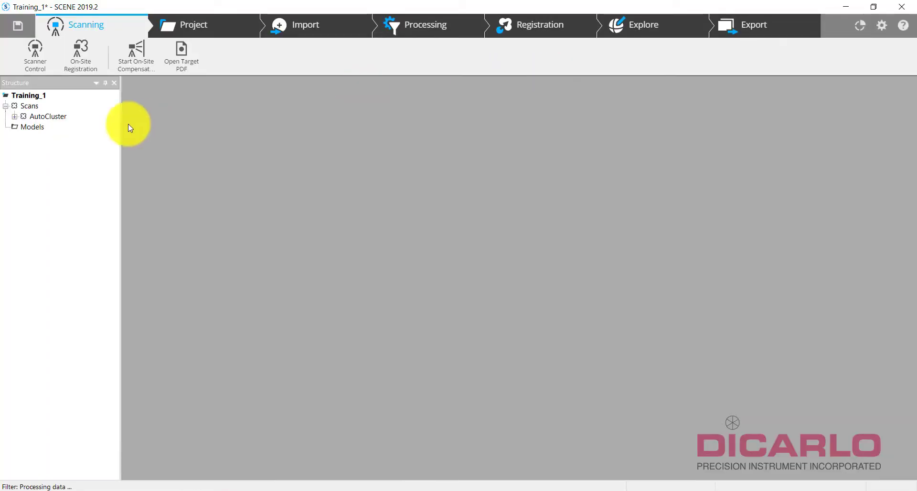
pyautogui.click(15, 117)
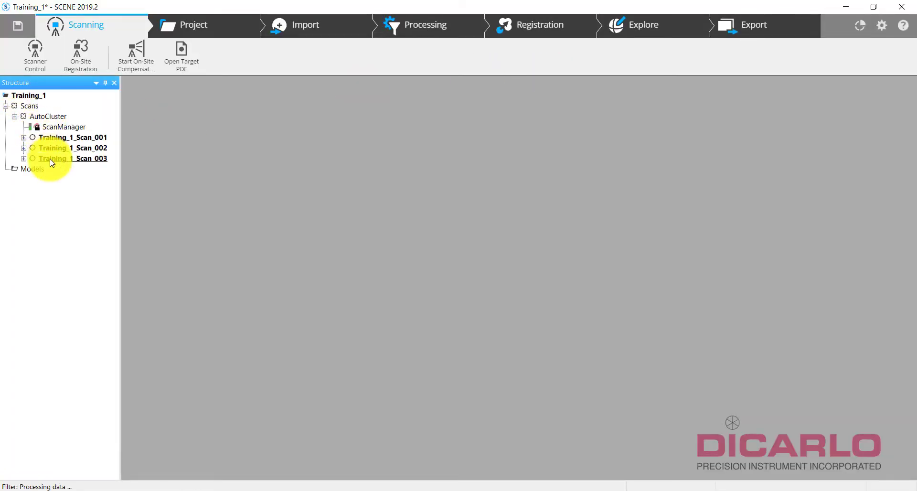
# Review the scan point tensions and overall mean error of AutoCluster's ScanManager, and close its properties.
pyautogui.doubleClick(70, 128)
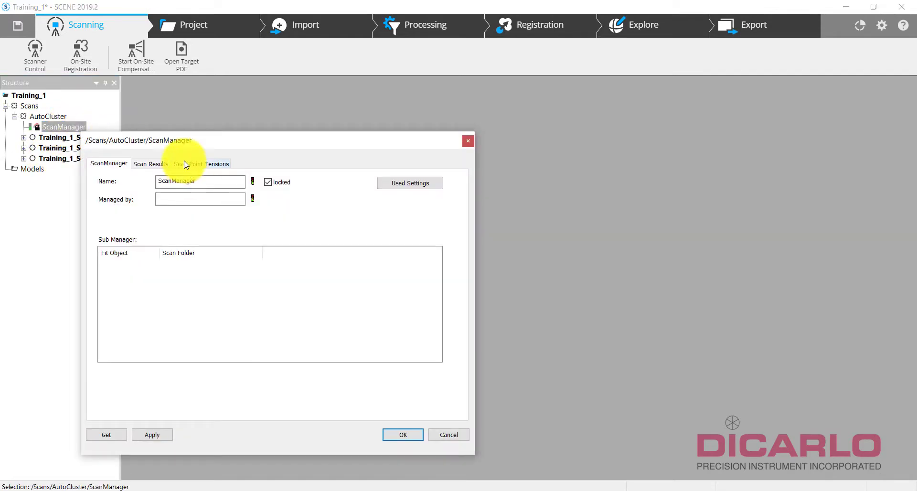
pyautogui.click(201, 163)
pyautogui.doubleClick(174, 357)
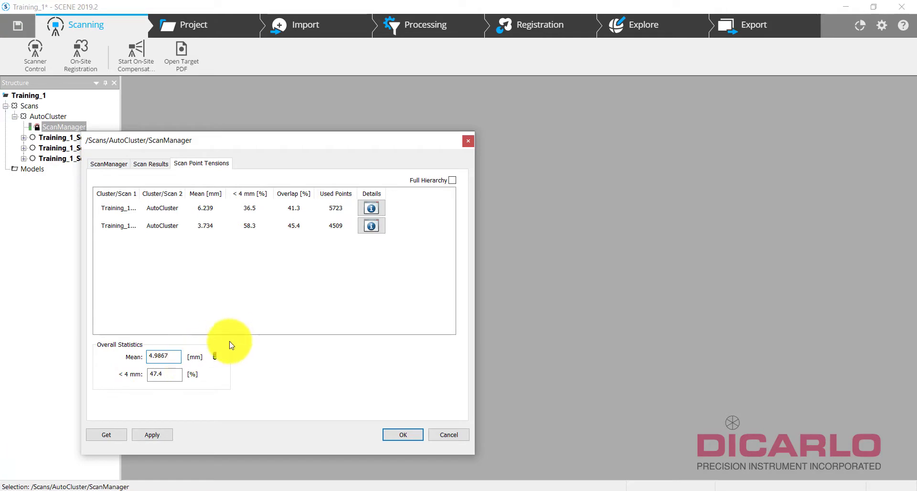
pyautogui.click(402, 435)
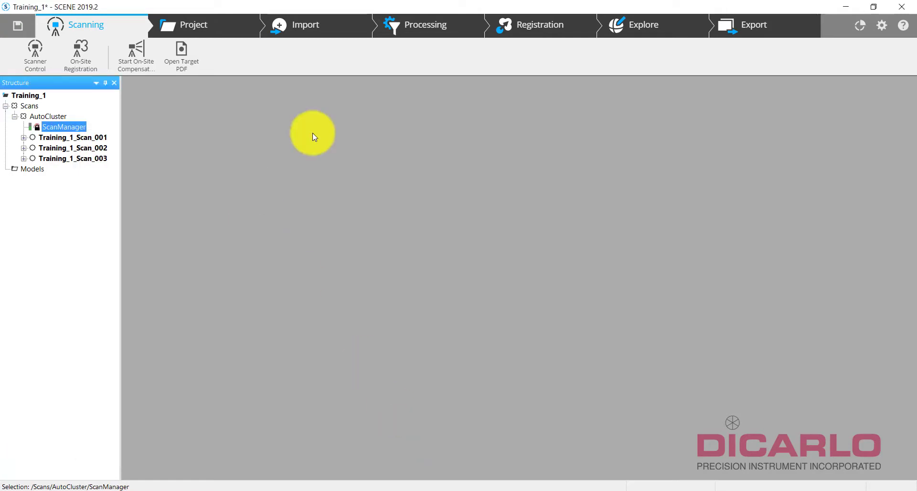
# Open the whole Scans cluster in a 3D view for exploring and orbit it to a near top-down view.
pyautogui.click(655, 25)
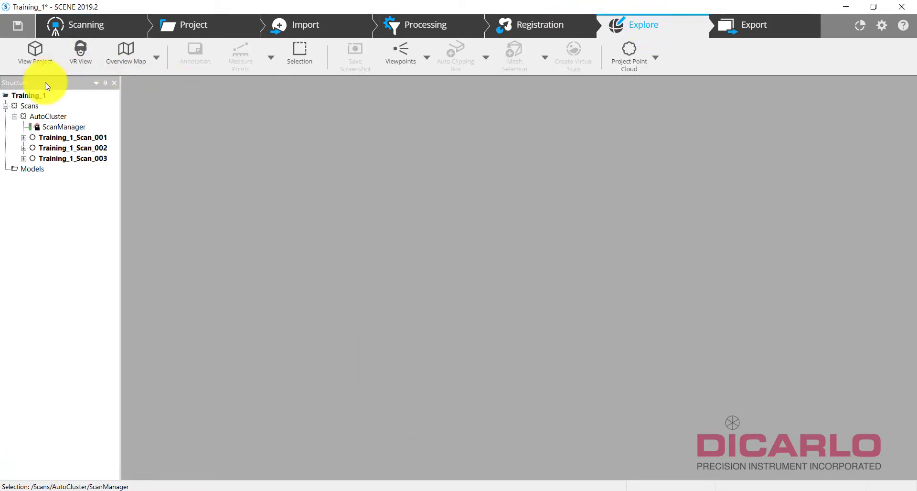
pyautogui.rightClick(31, 106)
pyautogui.moveTo(60, 138)
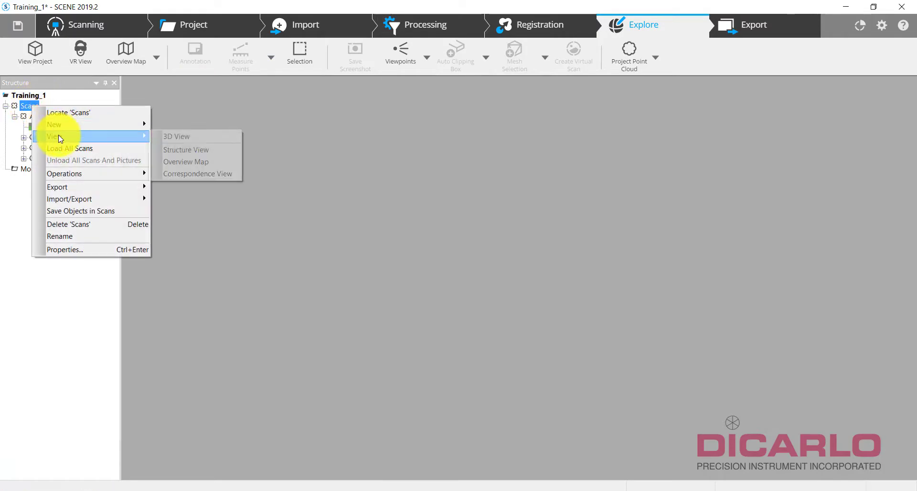
pyautogui.click(202, 137)
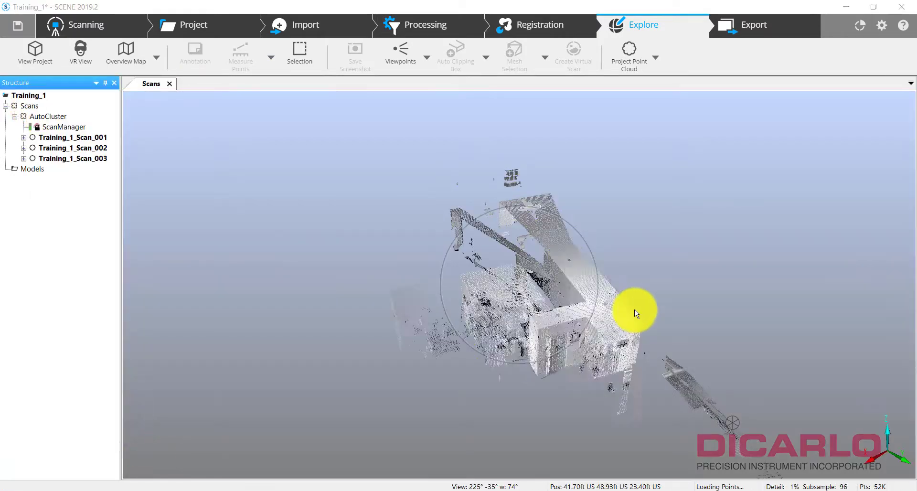
pyautogui.moveTo(758, 308); pyautogui.dragTo(153, 221)
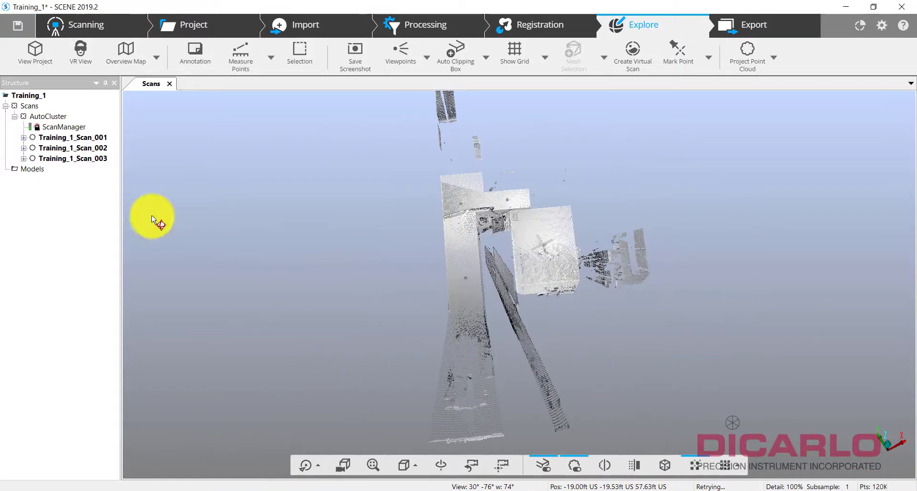
# Highlight each of the three scans in the point cloud, inspect the room interior up close and close the 3D view.
pyautogui.click(76, 138)
pyautogui.click(81, 149)
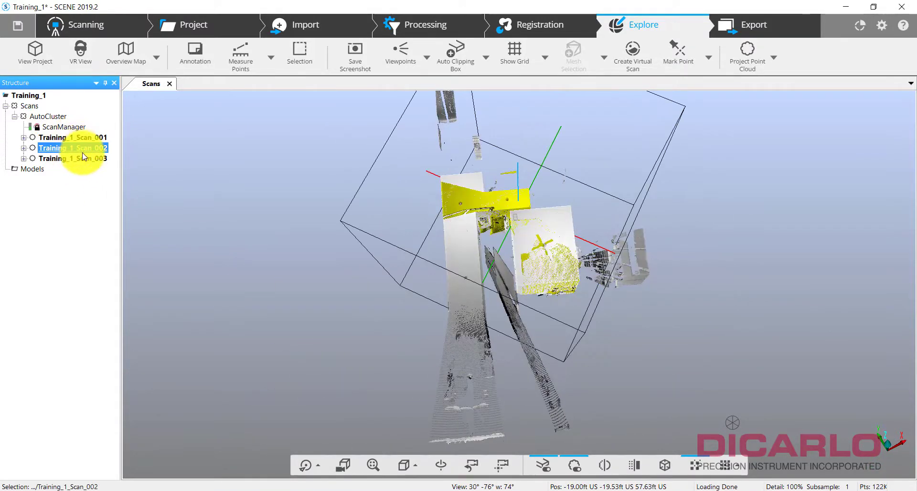
pyautogui.click(82, 159)
pyautogui.click(619, 249)
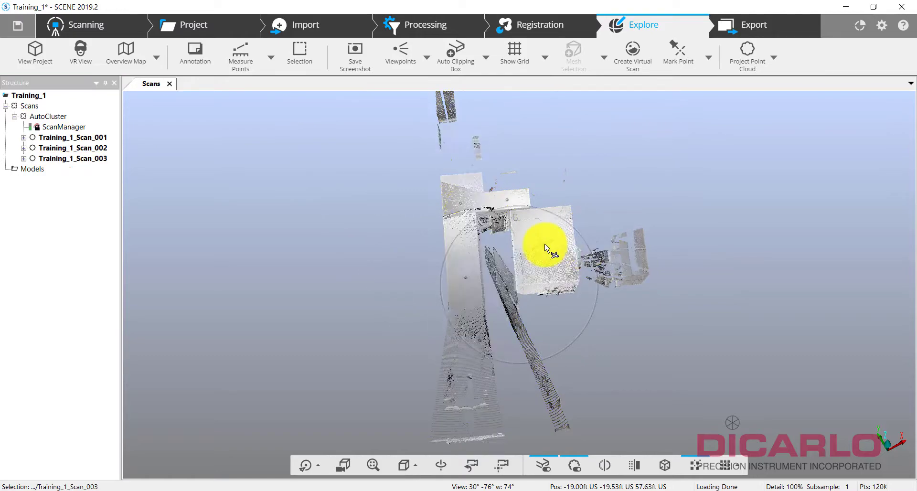
pyautogui.moveTo(690, 331); pyautogui.dragTo(276, 245)
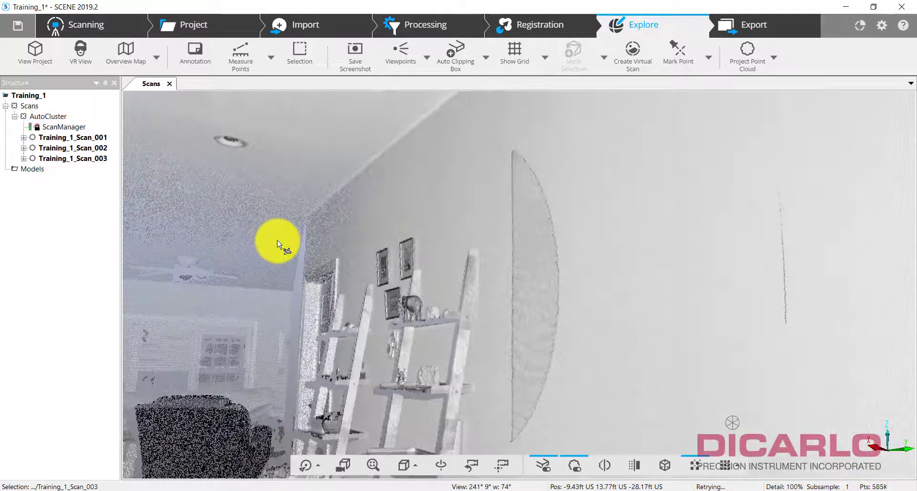
pyautogui.click(171, 84)
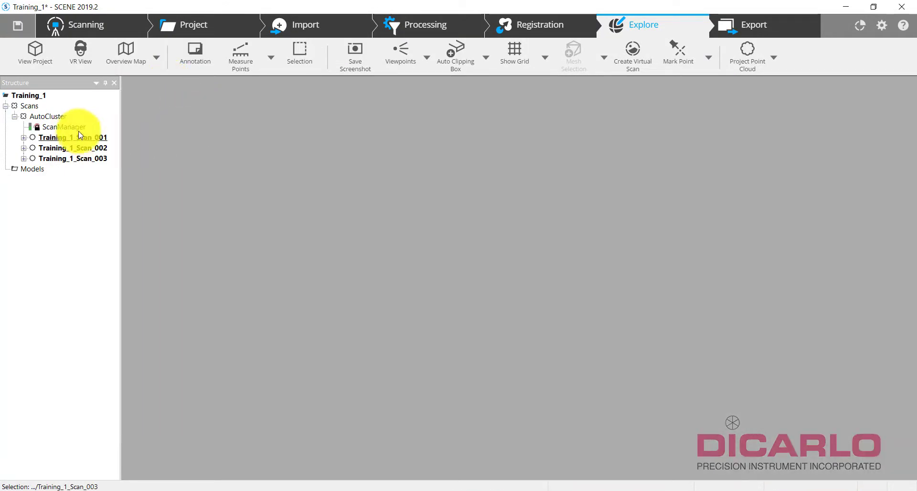
# Optimize AutoCluster's registration with the Cloud to Cloud method, running Register and Verify.
pyautogui.click(555, 33)
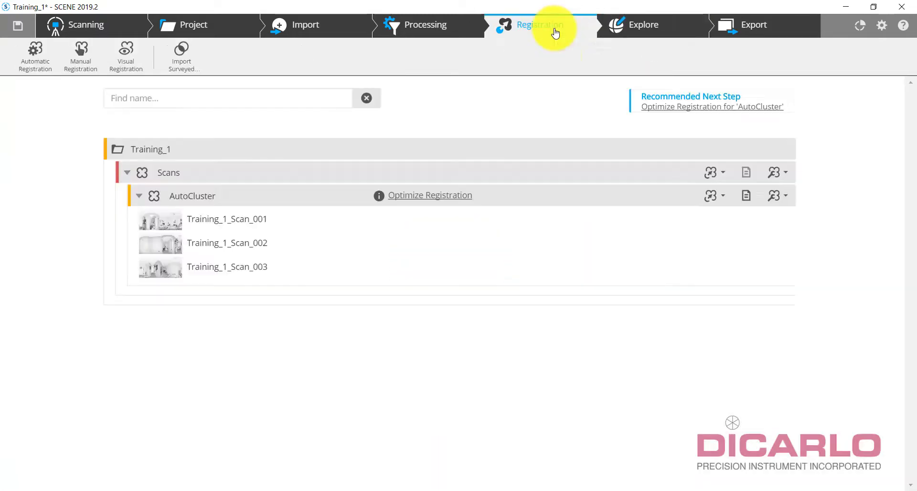
pyautogui.click(416, 199)
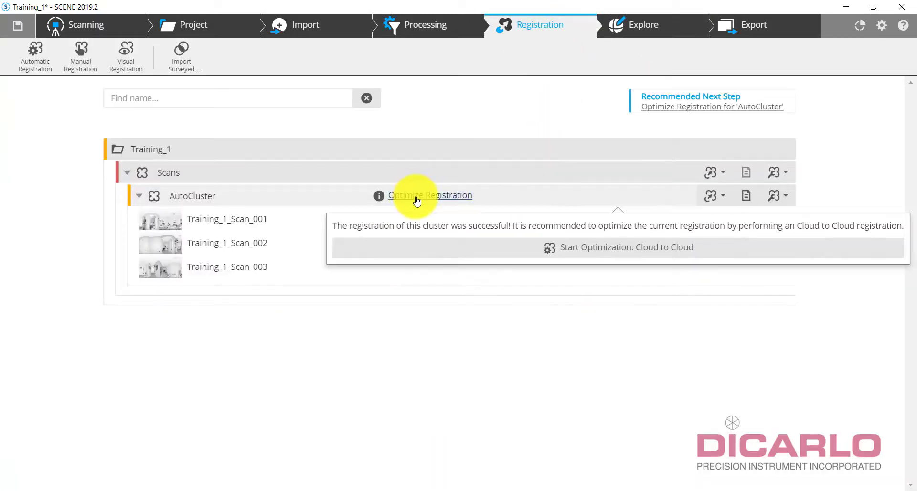
pyautogui.click(621, 248)
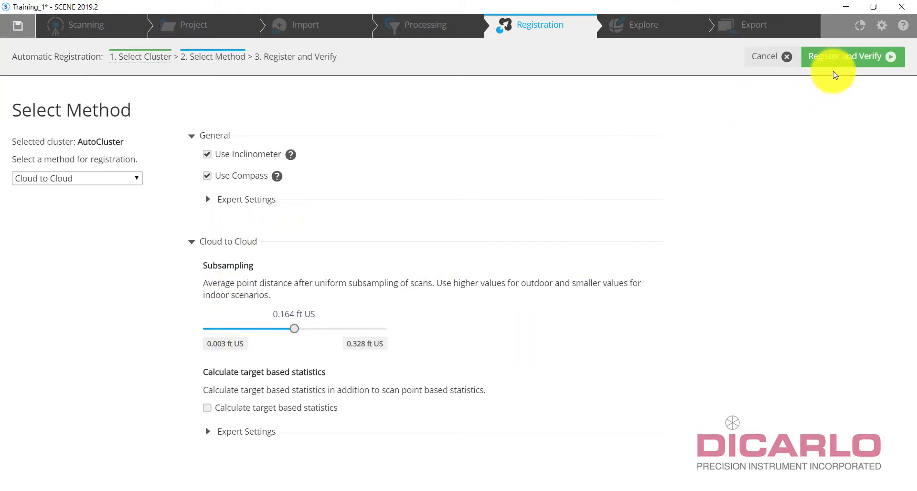
pyautogui.click(840, 56)
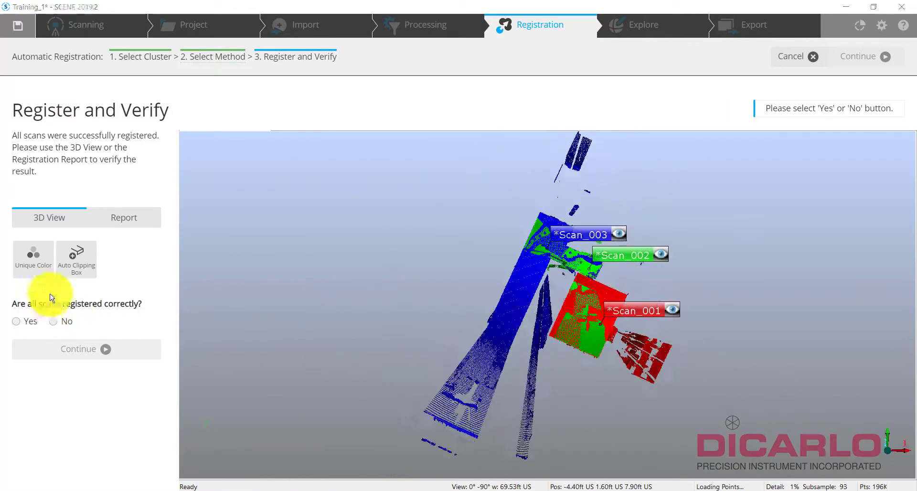
# Check the AutoCluster registration report, mark all scans as registered correctly and finish the registration.
pyautogui.click(138, 219)
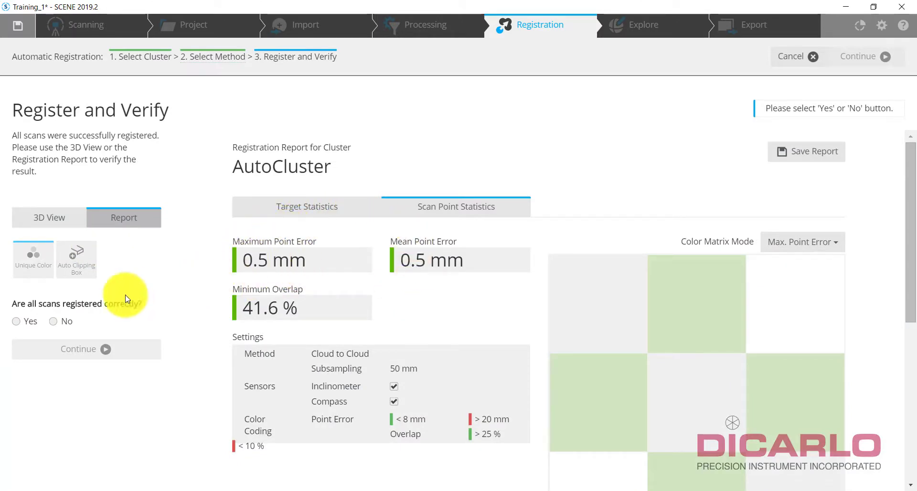
pyautogui.click(17, 323)
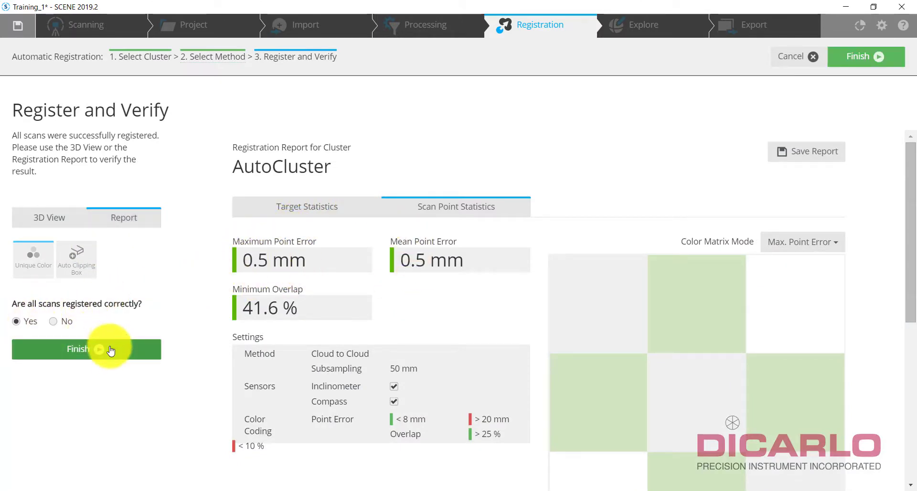
pyautogui.click(106, 349)
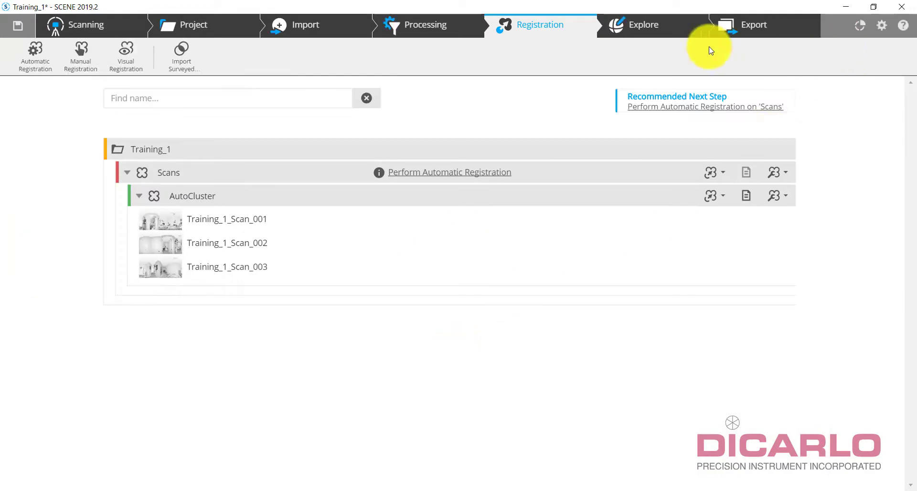
# Reopen the Scans cluster in a 3D view and orbit around the optimized point cloud to inspect its alignment.
pyautogui.click(650, 30)
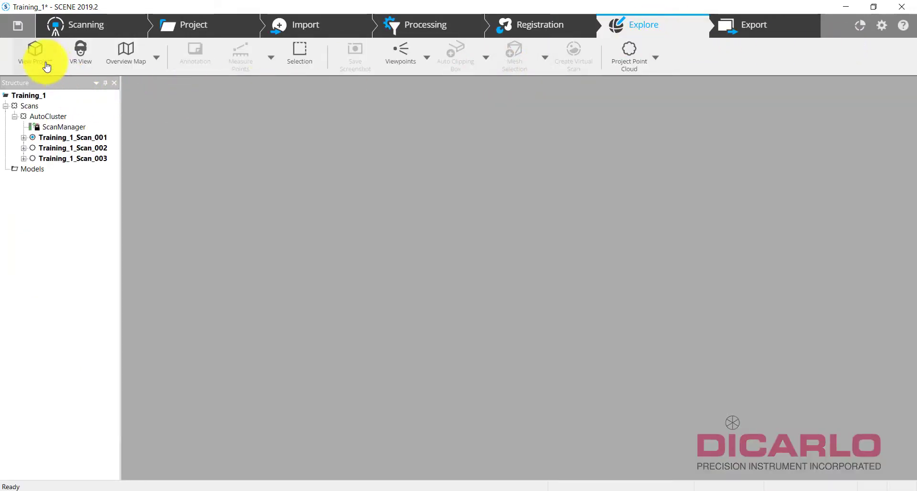
pyautogui.rightClick(30, 106)
pyautogui.moveTo(54, 139)
pyautogui.click(203, 137)
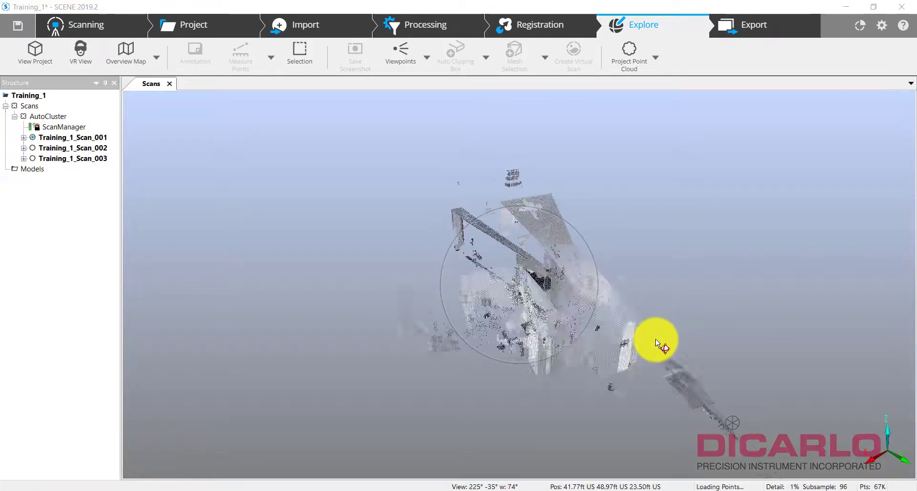
pyautogui.moveTo(656, 340); pyautogui.dragTo(377, 287)
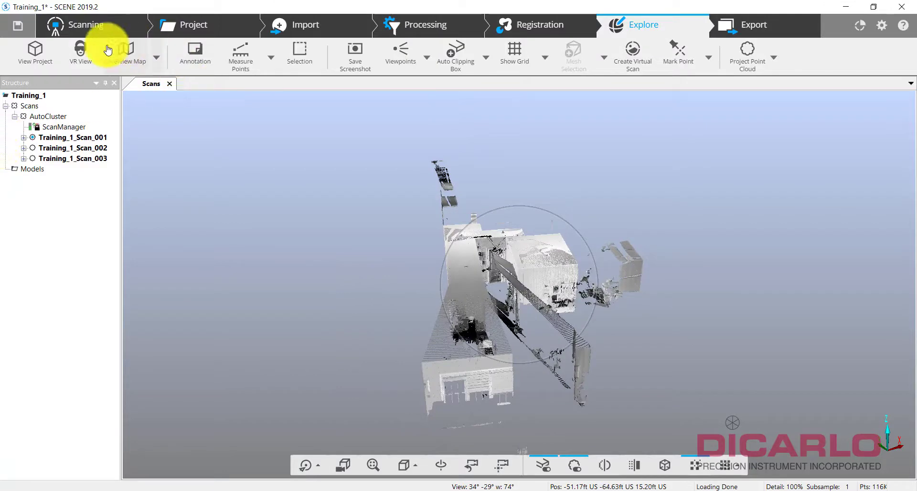
pyautogui.moveTo(737, 225); pyautogui.dragTo(836, 210)
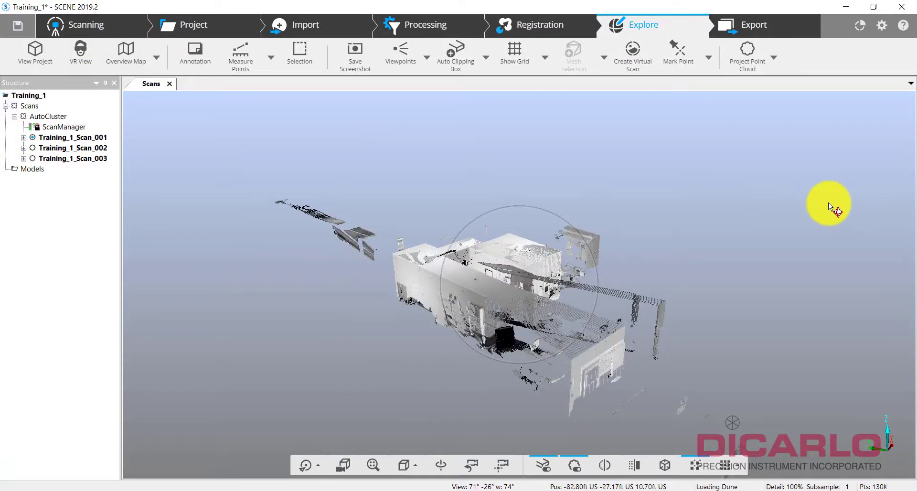